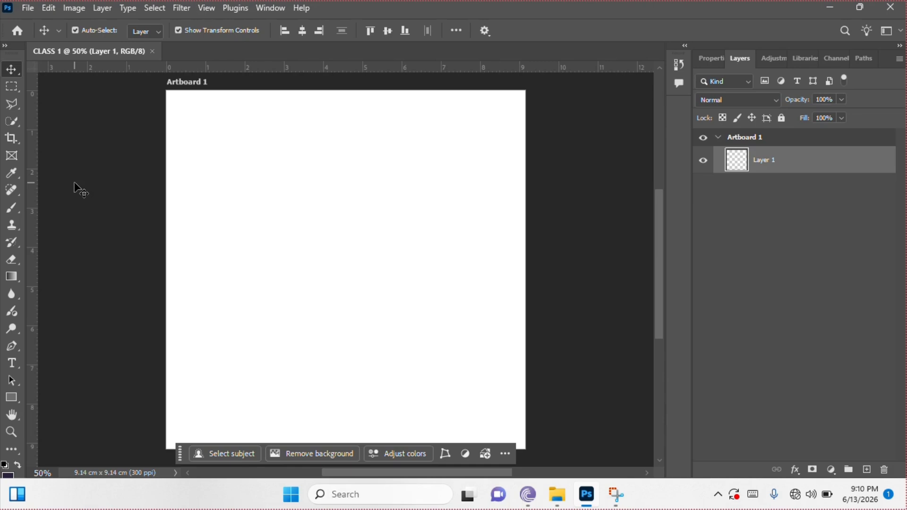
- Close the CLASS 1 document and start a new document named CLASS 2
left_click(152, 51)
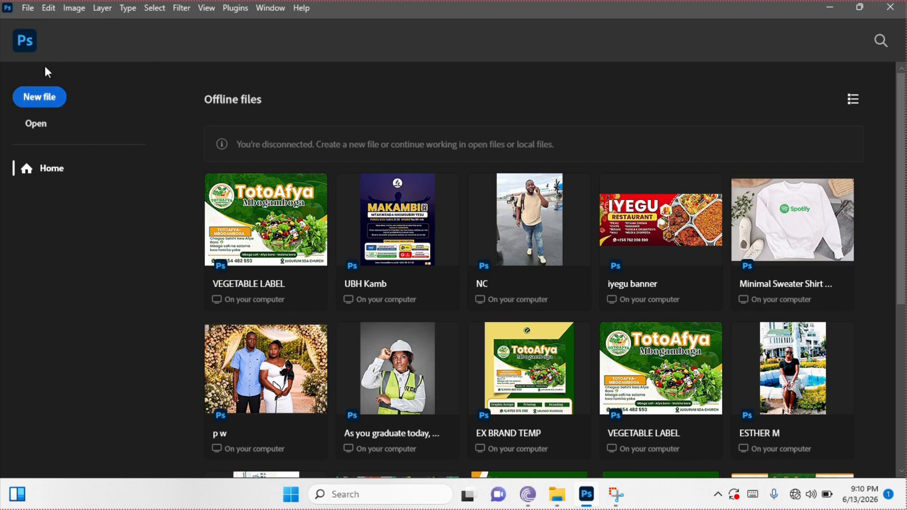
left_click(27, 8)
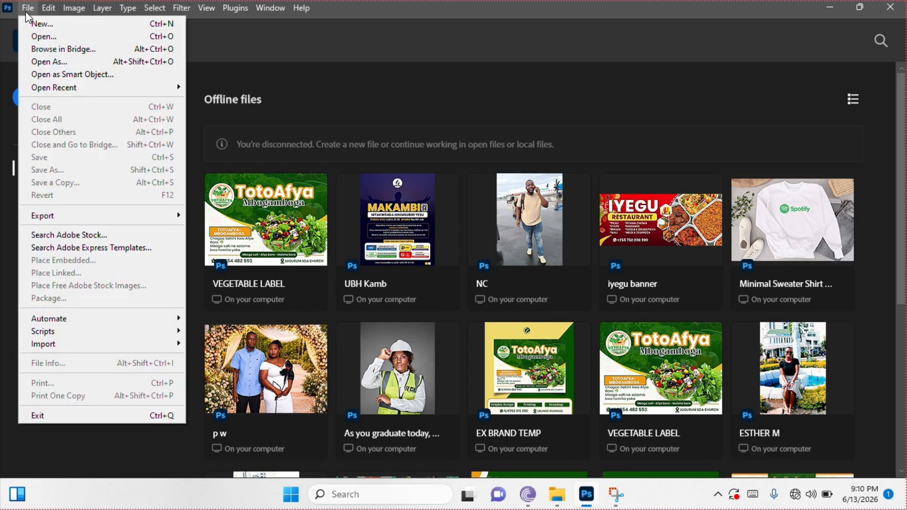
left_click(63, 27)
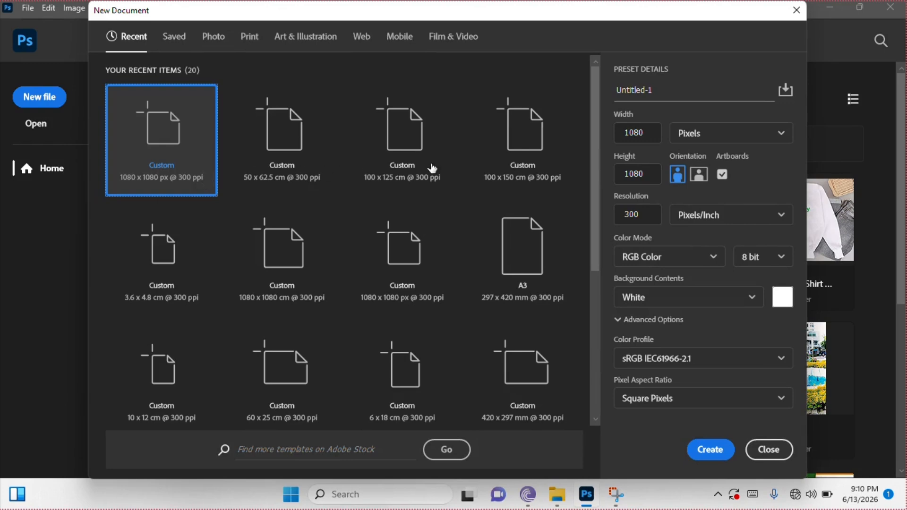
left_click(669, 90)
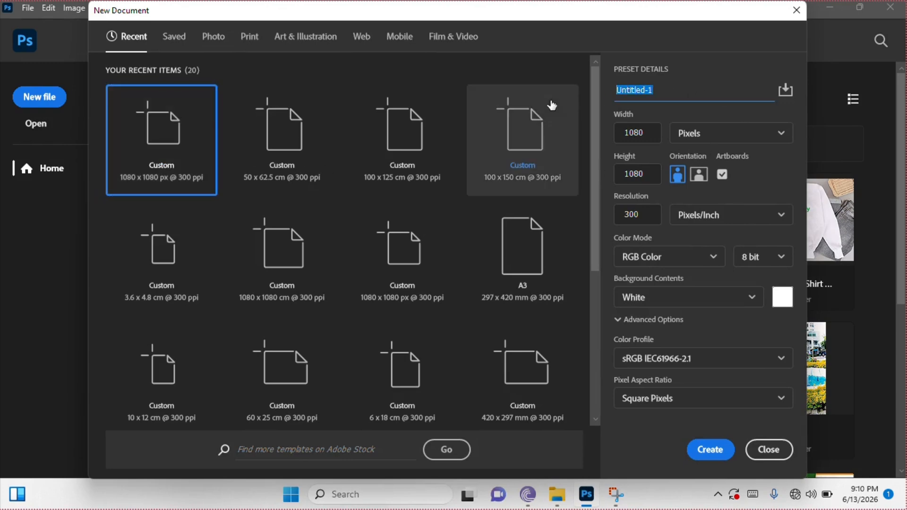
type("CL")
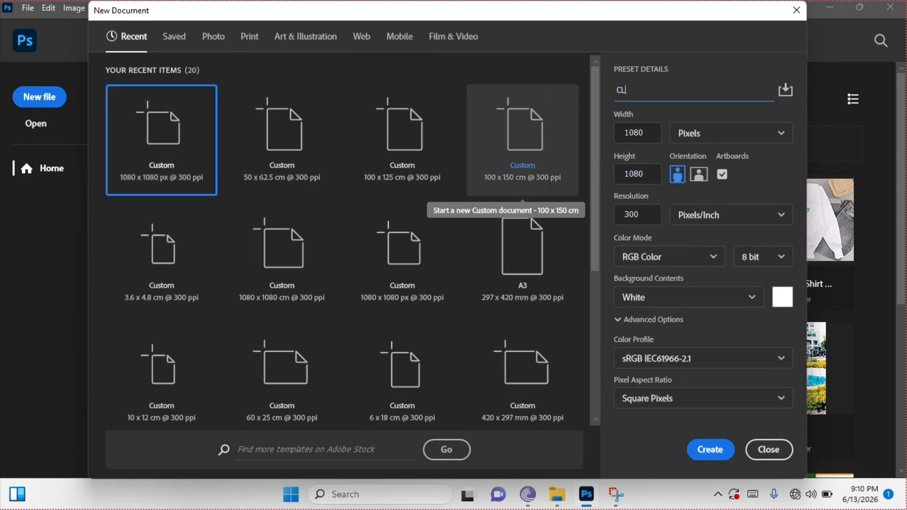
type("ASS 2")
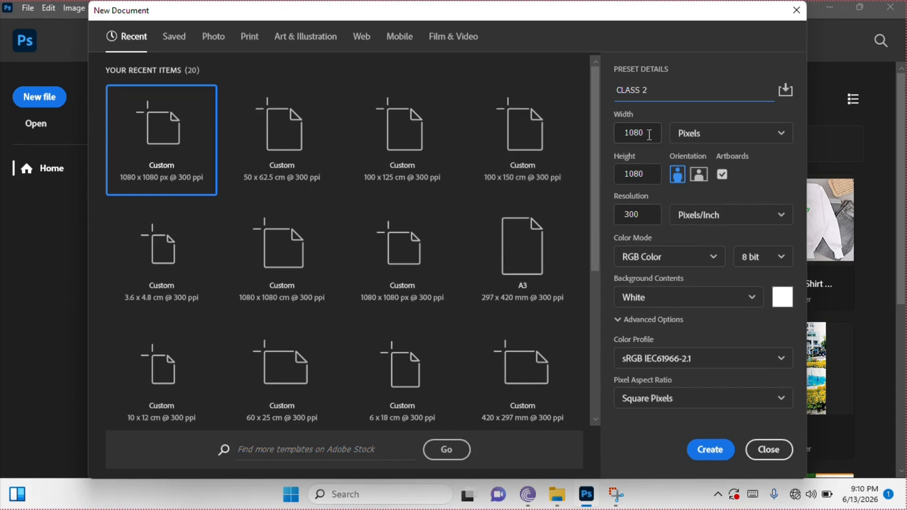
- Set the new document's width to 1080 with Pixels as the unit
left_click_drag(649, 134, 627, 137)
left_click(765, 137)
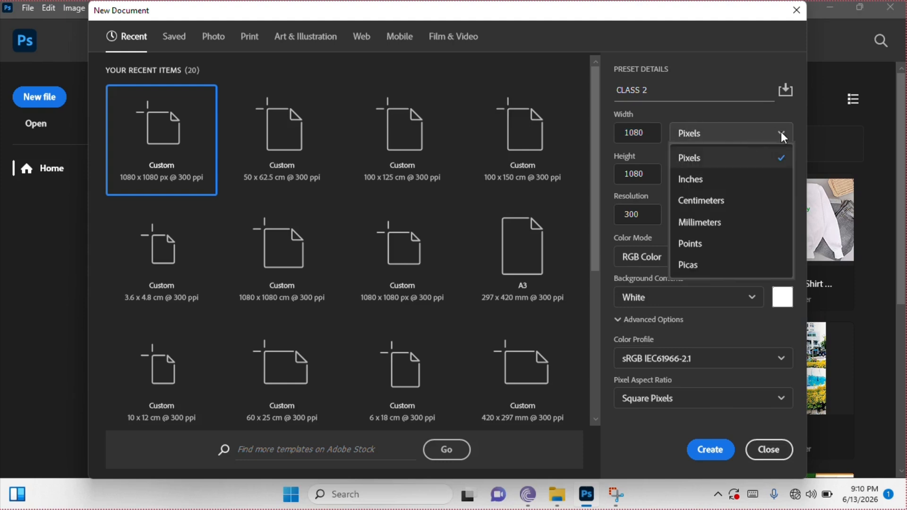
left_click(782, 135)
left_click(781, 133)
left_click(783, 161)
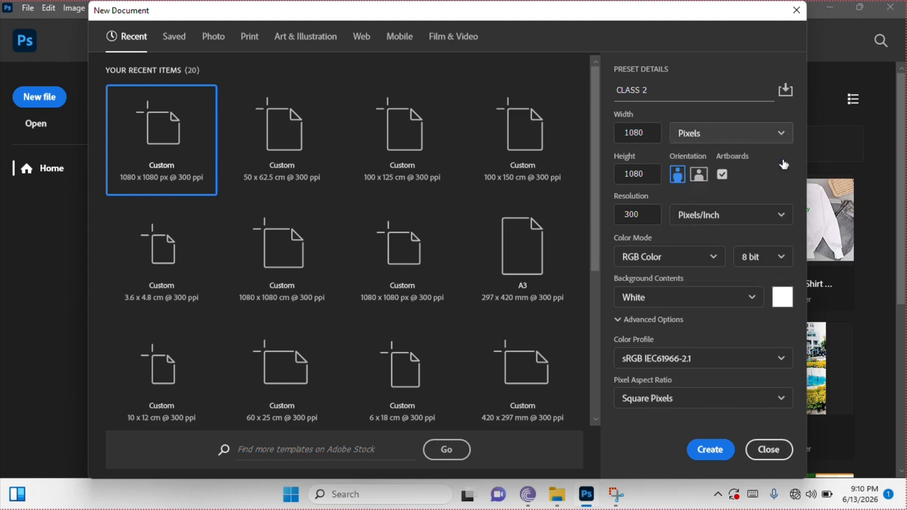
left_click(648, 135)
key("BackSpace")
key("BackSpace")
key("BackSpace")
type("0")
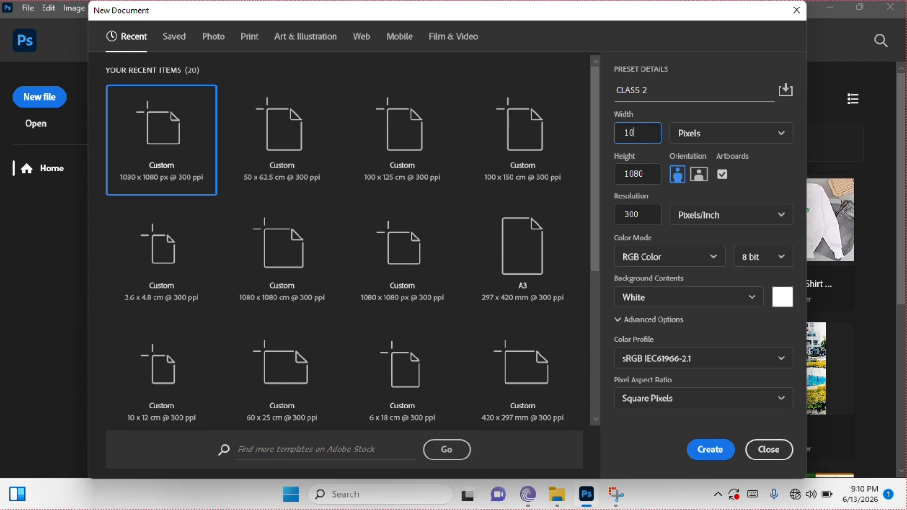
type("80")
- Set the new document's height to 1080 pixels and create the document
left_click_drag(647, 175, 616, 182)
type("1080")
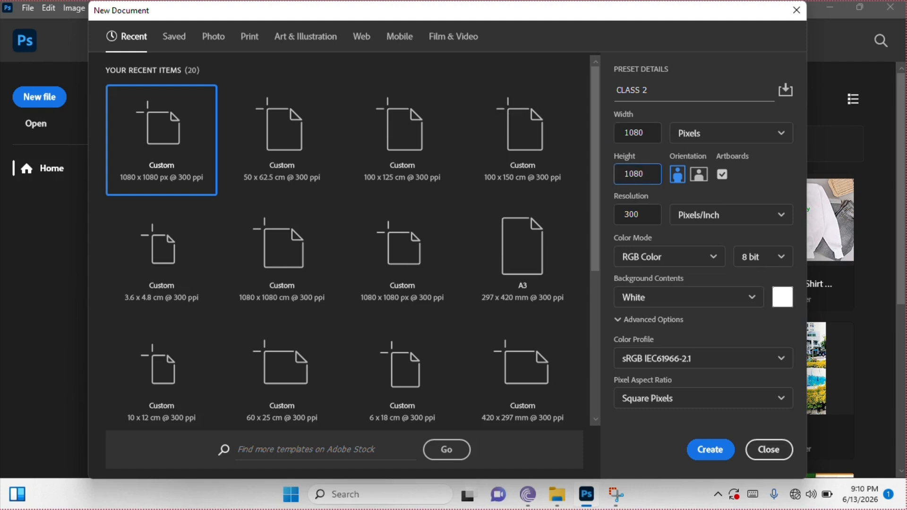
key("Tab")
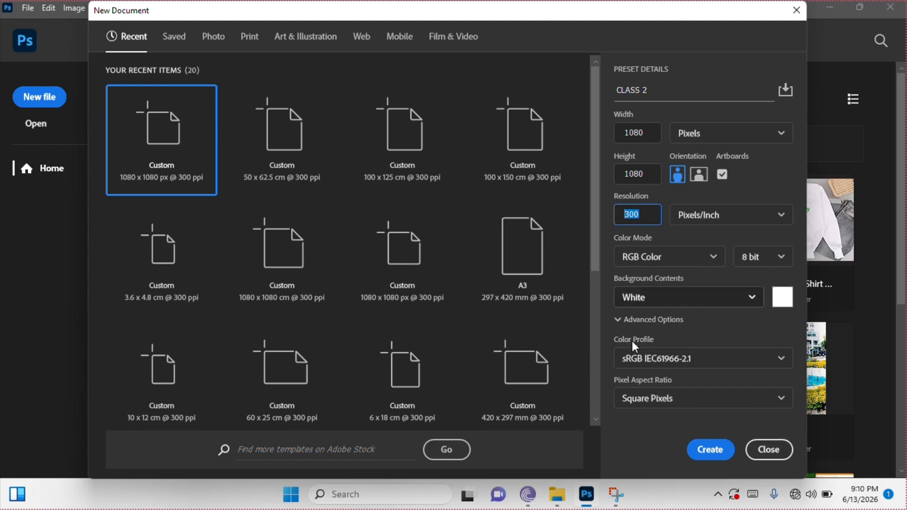
left_click(712, 449)
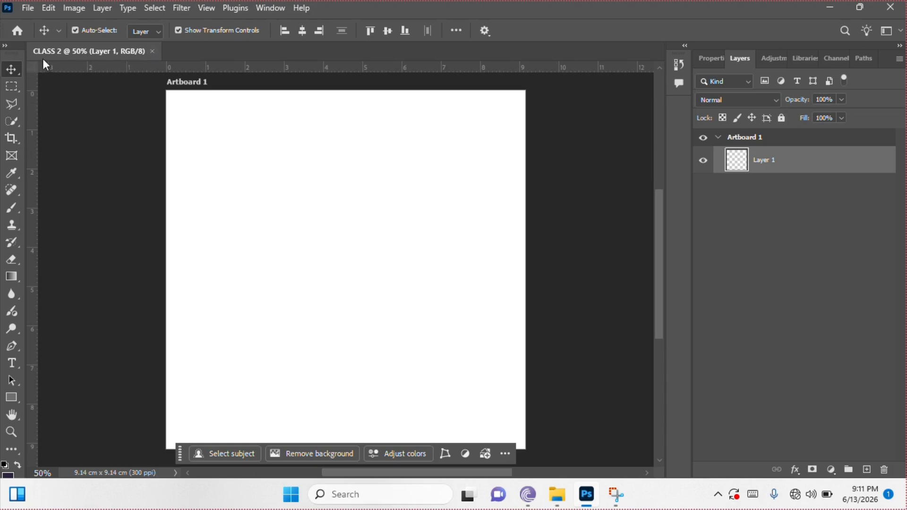
left_click(130, 163)
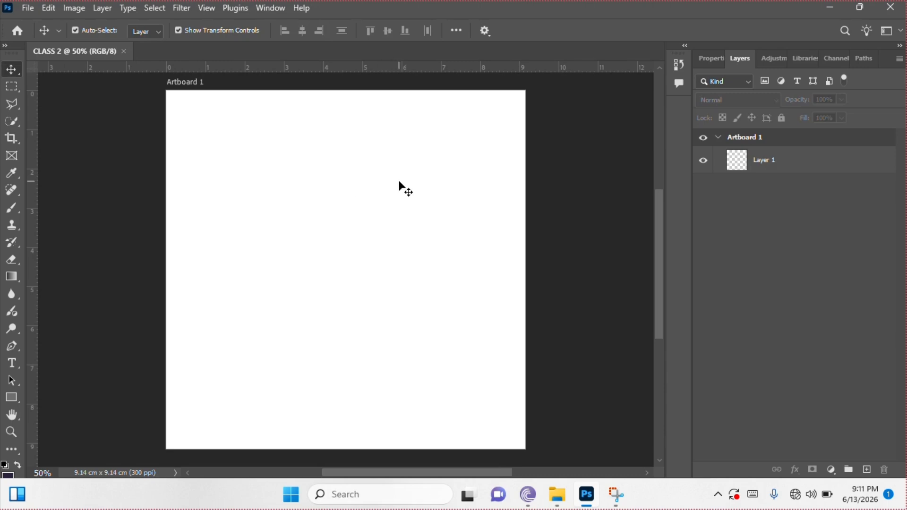
scroll(399, 185, "up", 2)
scroll(400, 186, "down", 5)
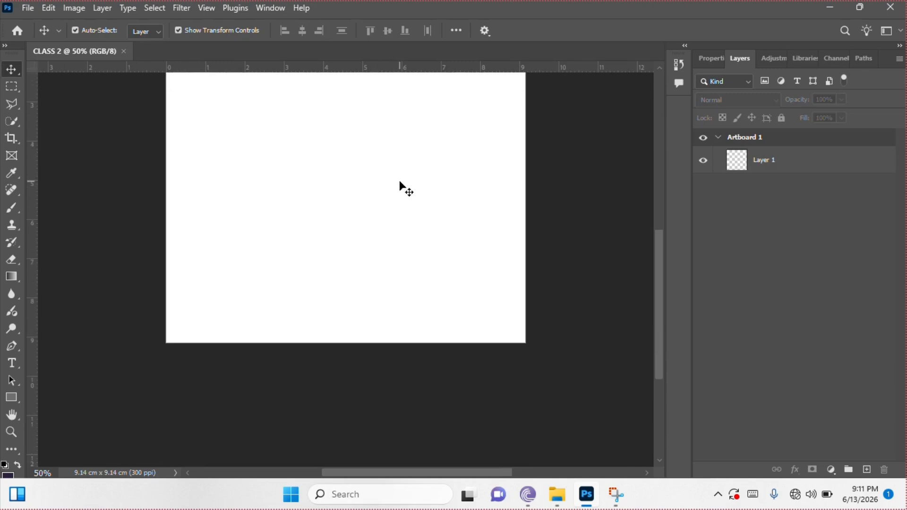
scroll(399, 185, "up", 2)
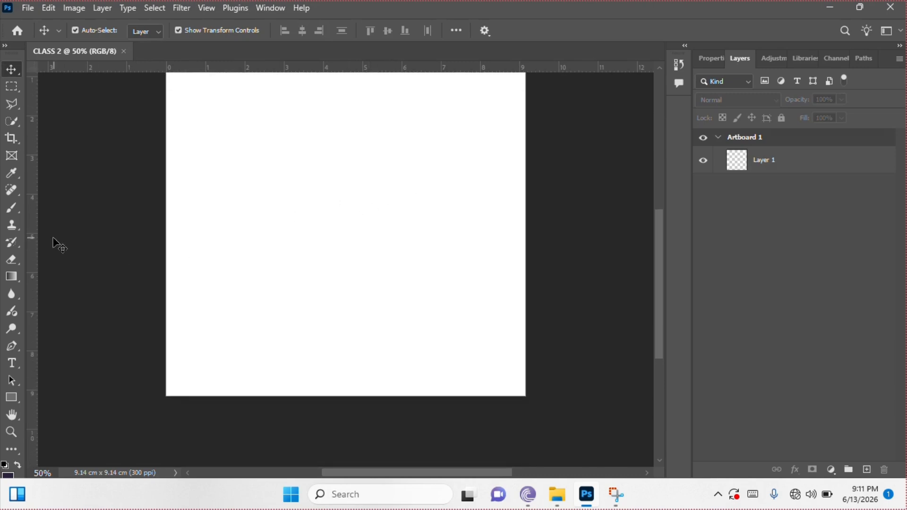
scroll(58, 244, "up", 2)
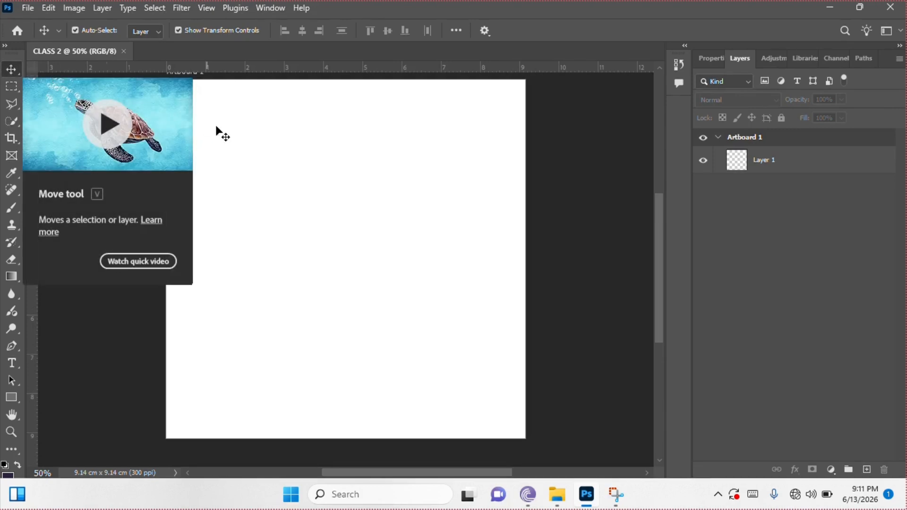
scroll(271, 265, "up", 1)
scroll(271, 264, "up", 3)
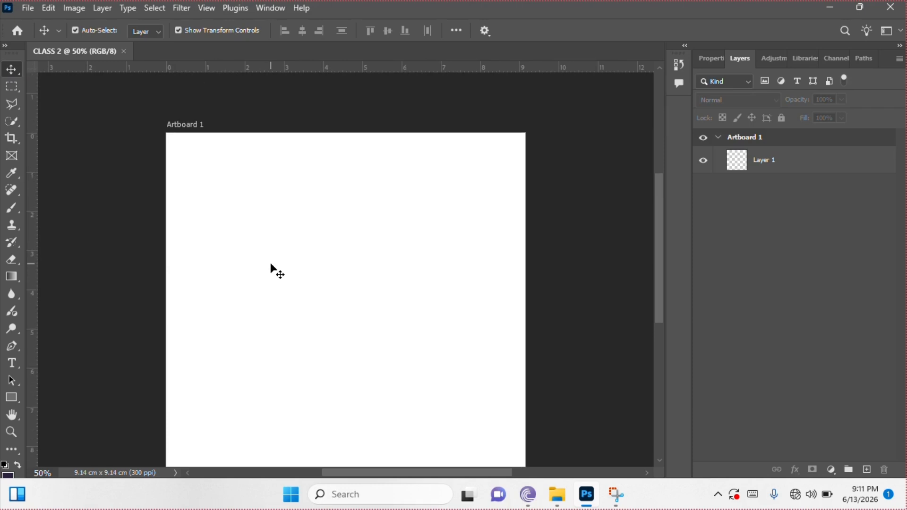
scroll(272, 265, "down", 1)
- Draw a rectangular marquee selection in the upper part of the artboard, and deselect it
left_click(15, 90)
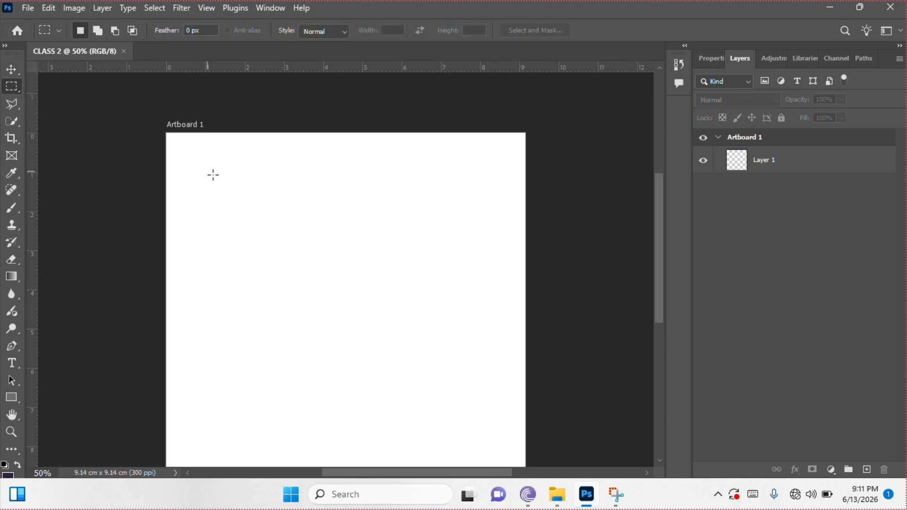
left_click_drag(215, 166, 378, 236)
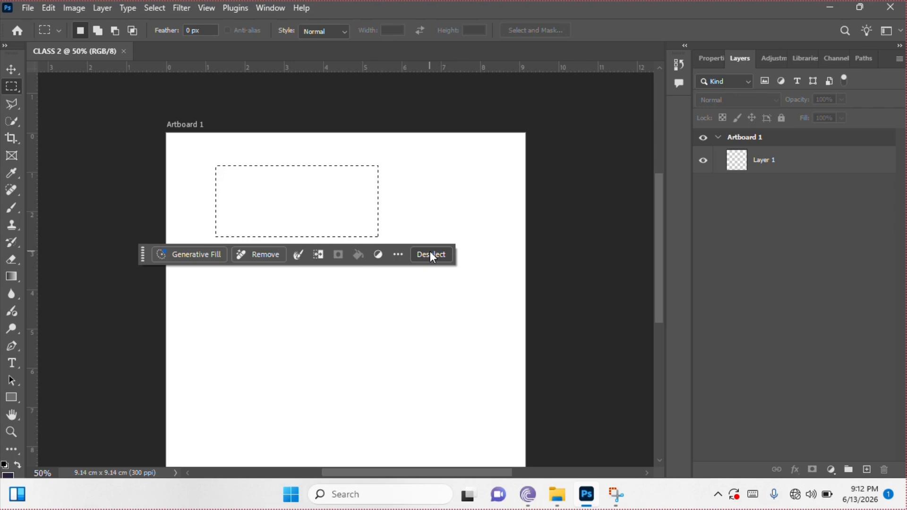
left_click(432, 255)
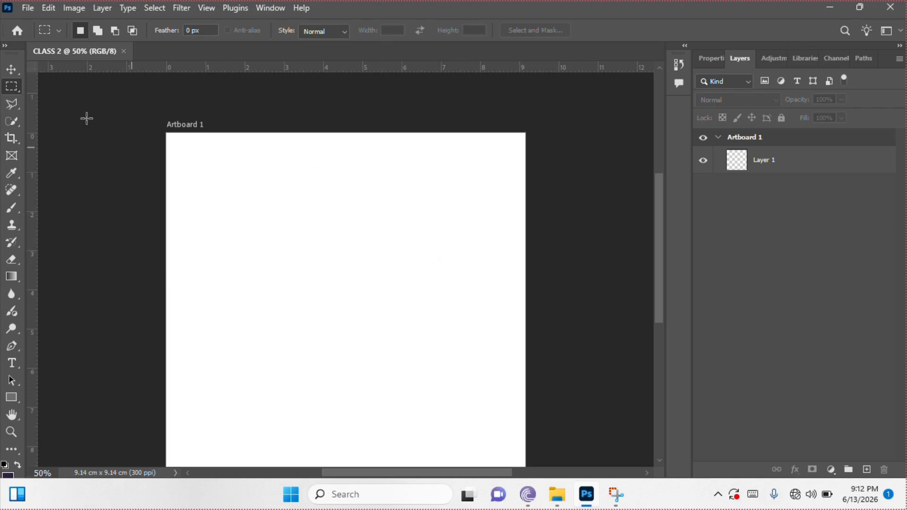
- Outline an irregular closed selection on the artboard with the Polygonal Lasso tool, deselect it, and return to the Move tool
left_click(11, 104)
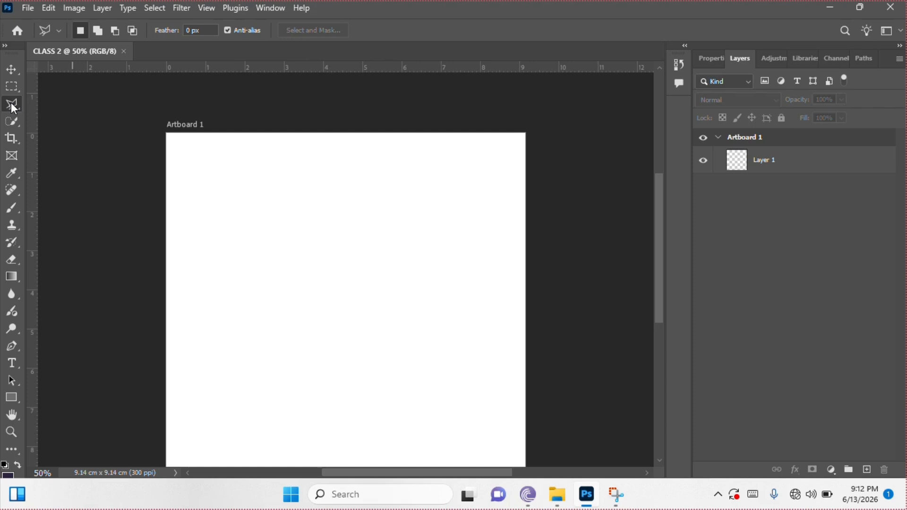
left_click(252, 212)
left_click(271, 191)
left_click(291, 222)
left_click(323, 188)
left_click(358, 246)
left_click(359, 312)
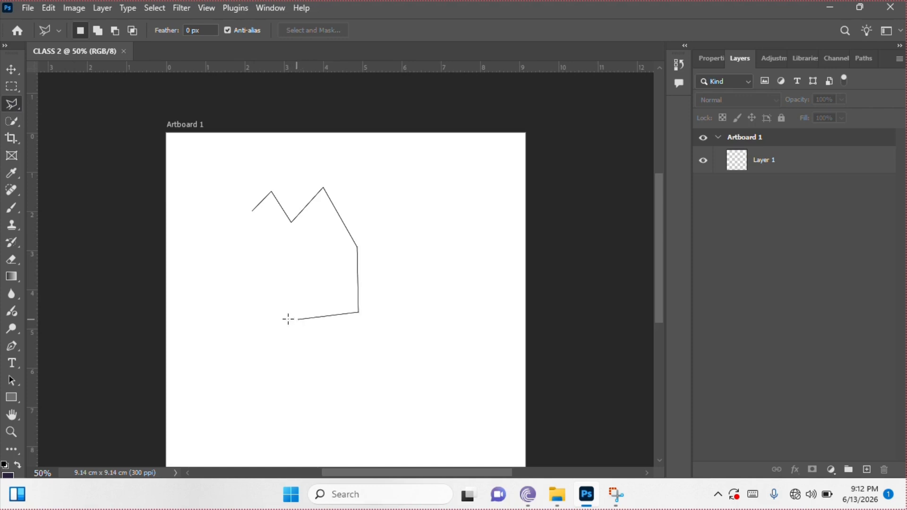
left_click(298, 319)
left_click(224, 268)
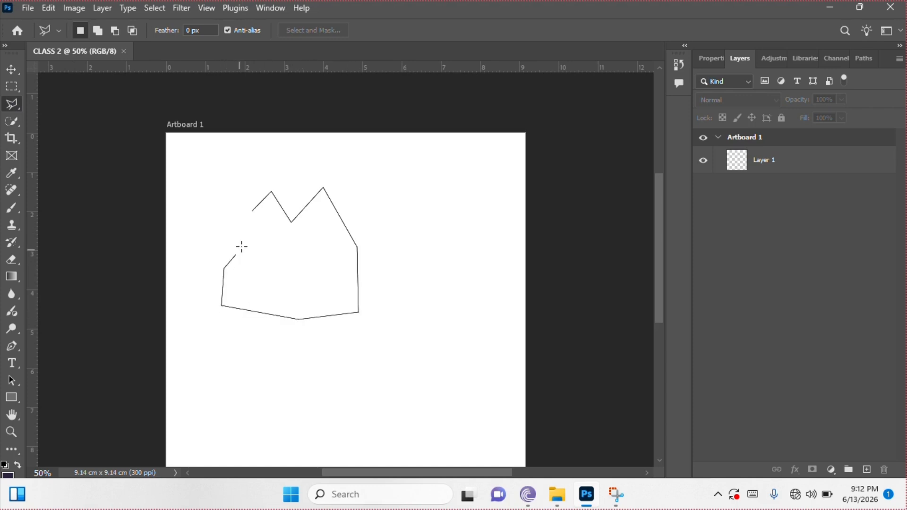
left_click(249, 210)
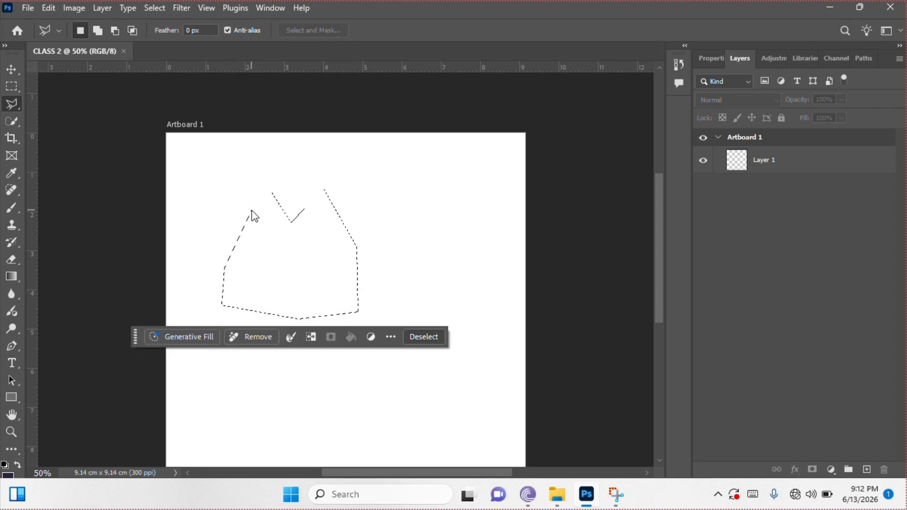
left_click(420, 336)
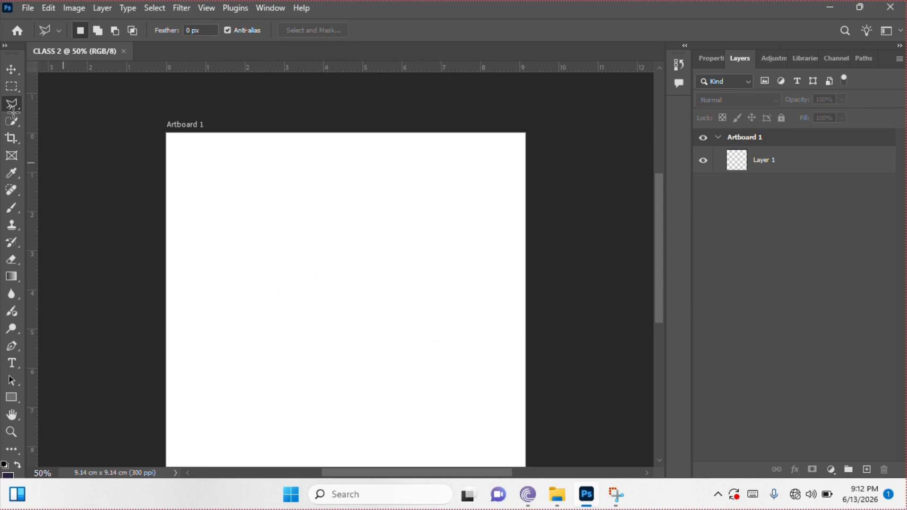
left_click(11, 71)
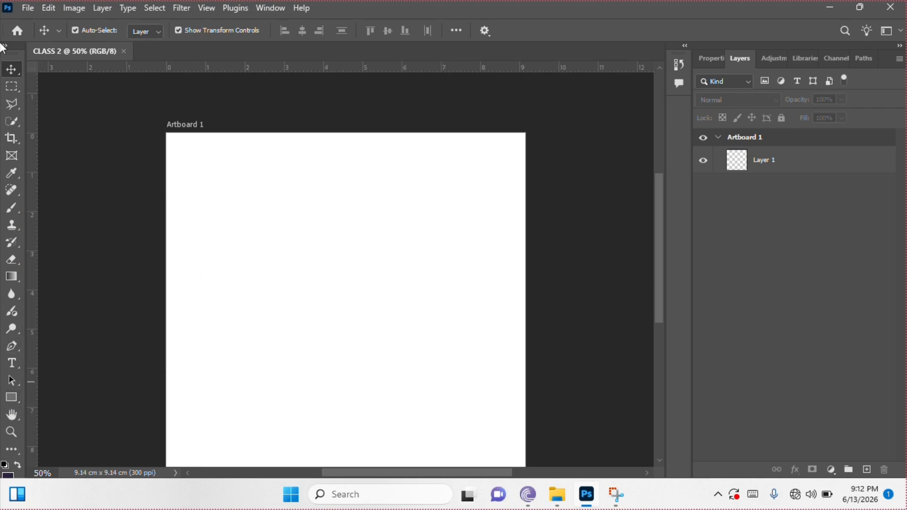
- Draw a rectangle shape about 414 px by 244 px and move it near the artboard's upper-left corner
left_click(10, 401)
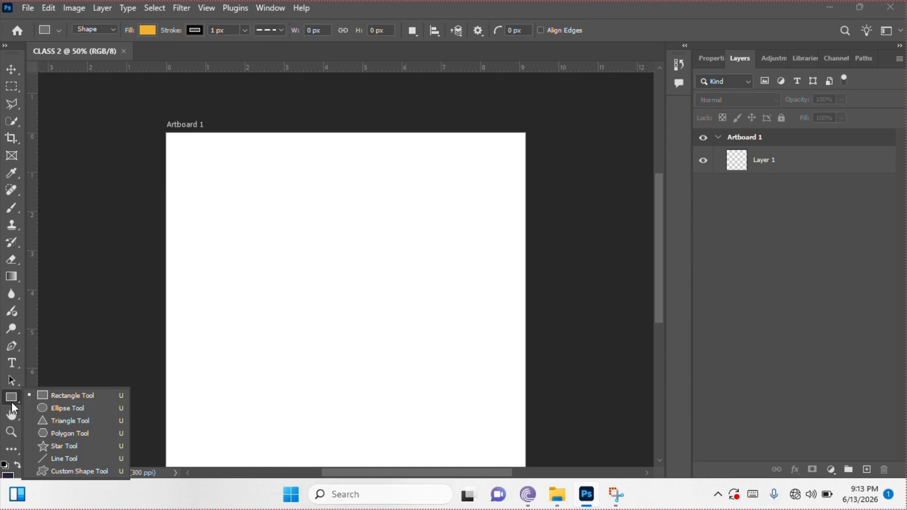
left_click(65, 400)
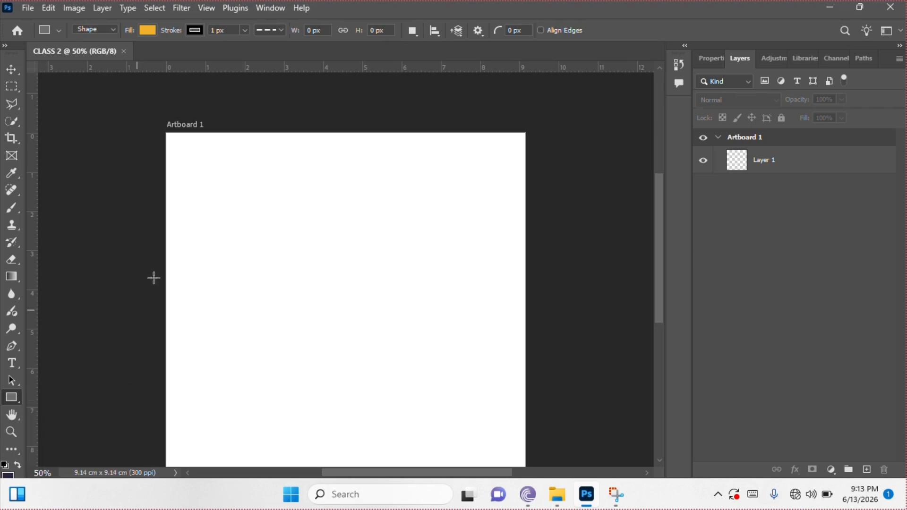
left_click_drag(210, 155, 347, 236)
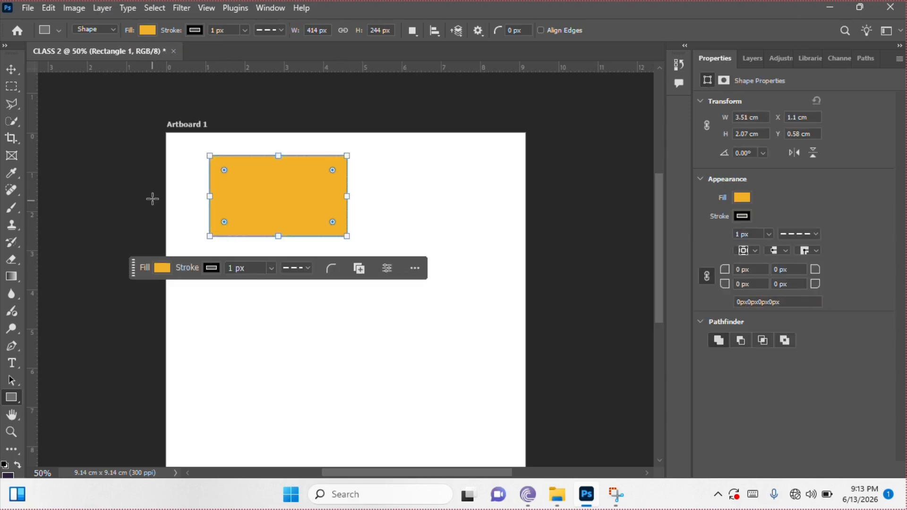
left_click(12, 69)
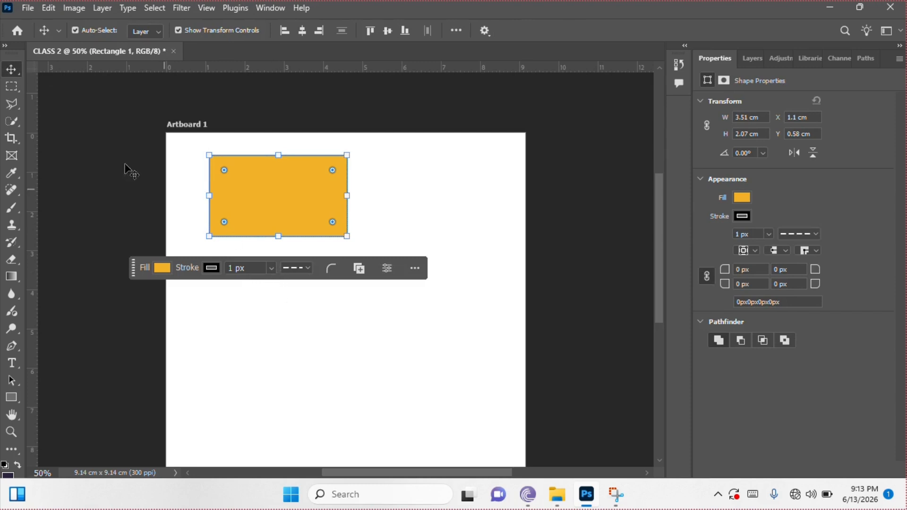
mouse_move(253, 184)
left_mouse_down()
mouse_move(304, 200)
mouse_move(283, 233)
mouse_move(267, 208)
mouse_move(300, 266)
mouse_move(361, 247)
mouse_move(330, 262)
mouse_move(354, 274)
mouse_move(287, 194)
mouse_move(348, 200)
mouse_move(323, 236)
mouse_move(353, 346)
mouse_move(385, 273)
mouse_move(438, 217)
mouse_move(331, 212)
mouse_move(336, 197)
mouse_move(236, 184)
left_mouse_up()
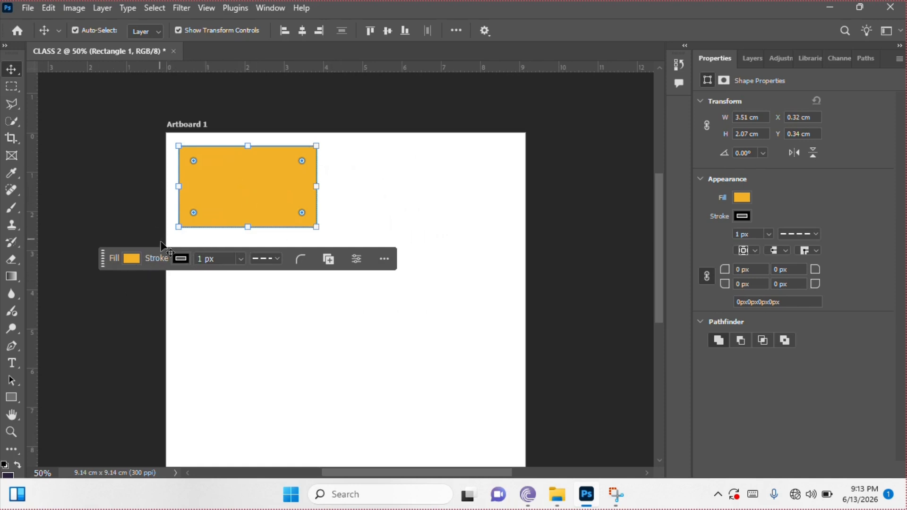
- Change the rectangle's stroke to a solid line and set the stroke width to 0 px
left_click(275, 260)
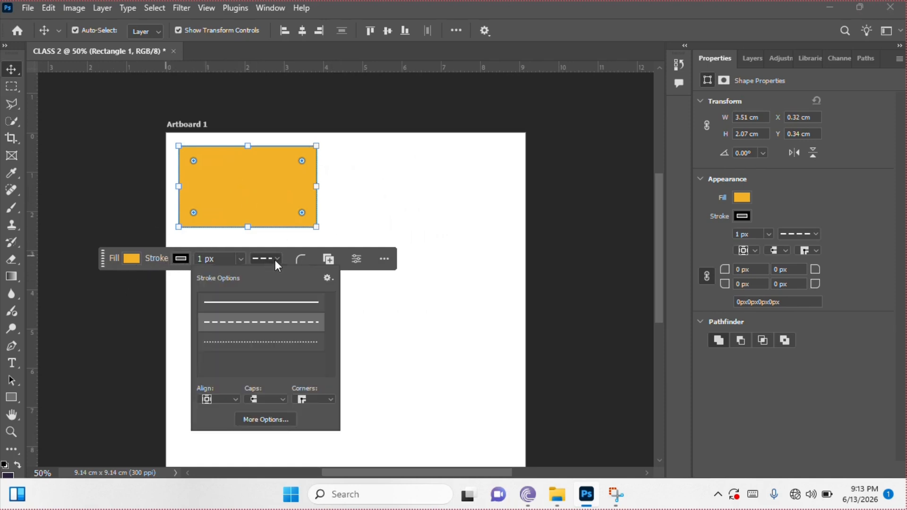
left_click(268, 297)
left_click(368, 196)
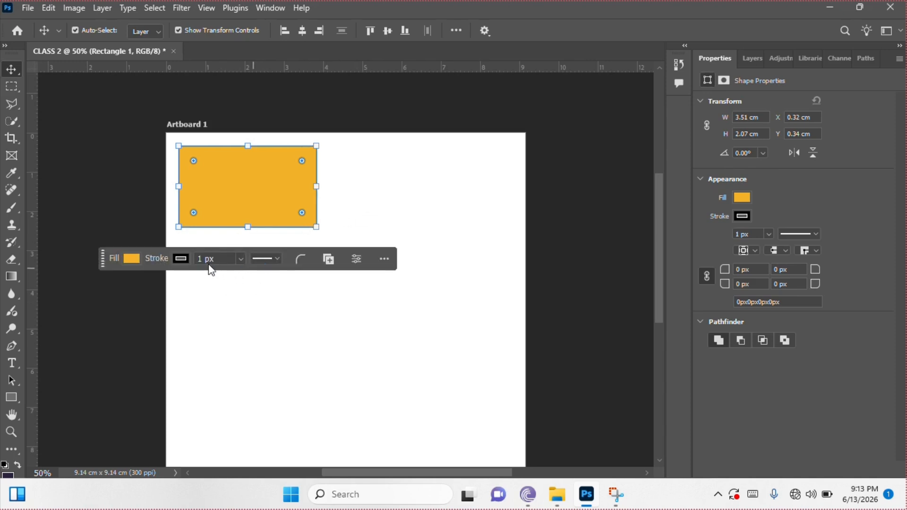
left_click(240, 260)
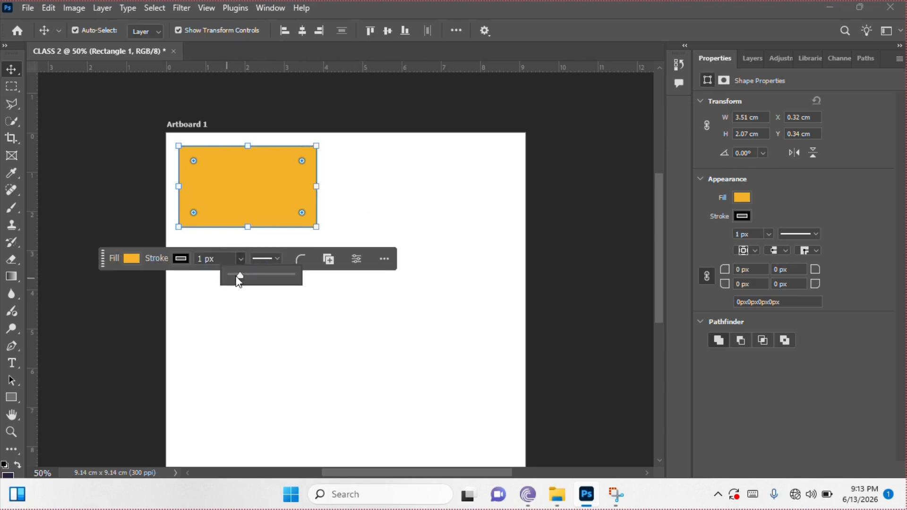
left_click_drag(237, 279, 217, 280)
left_click(347, 215)
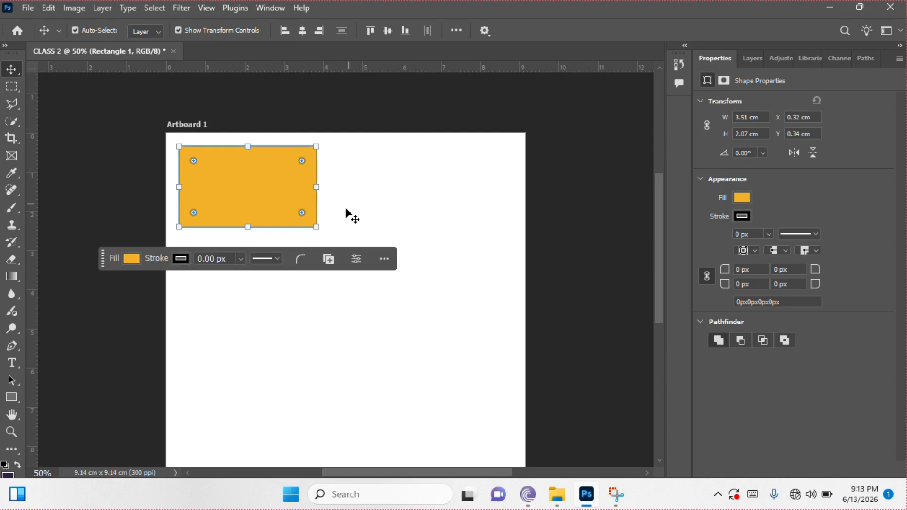
- Change the rectangle's fill to the solid green #00b228 and deselect the shape
left_click(350, 220)
left_click(243, 181)
left_click(742, 198)
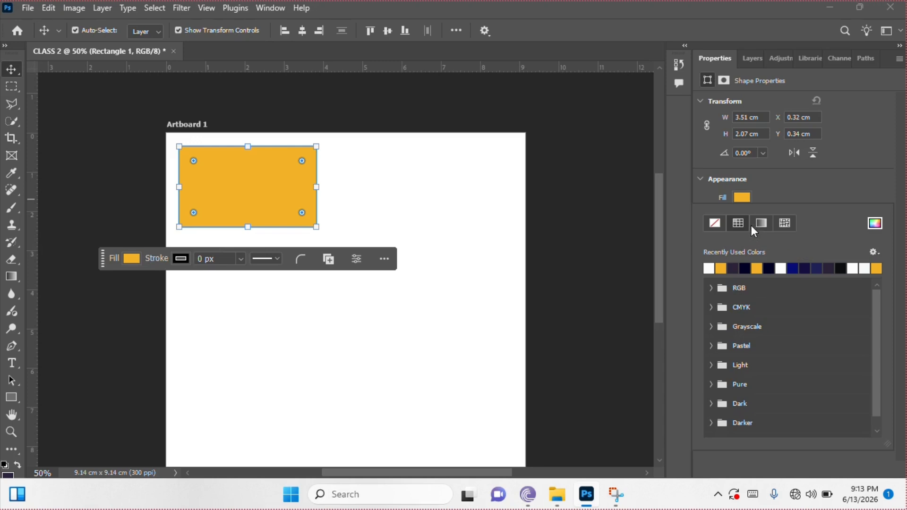
left_click(743, 194)
left_click(744, 195)
left_click(874, 224)
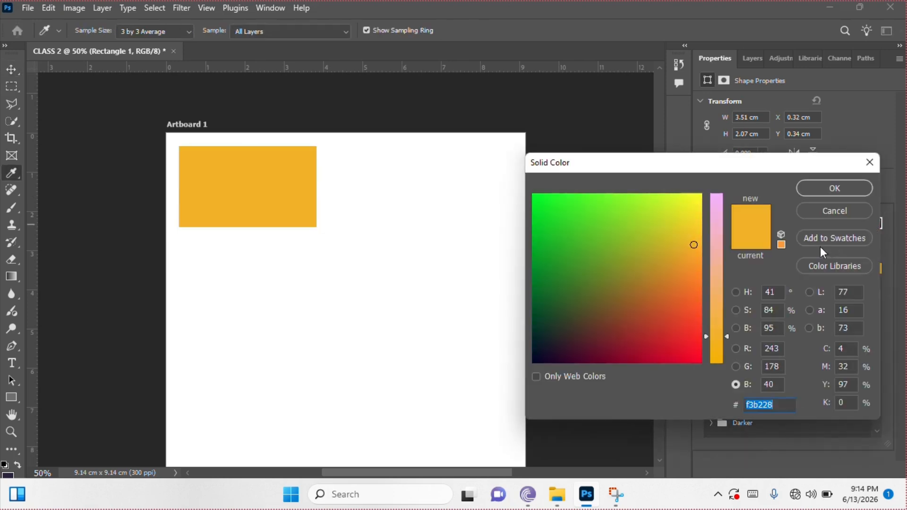
mouse_move(544, 235)
left_mouse_down()
mouse_move(541, 208)
mouse_move(562, 303)
mouse_move(540, 236)
mouse_move(534, 244)
left_mouse_up()
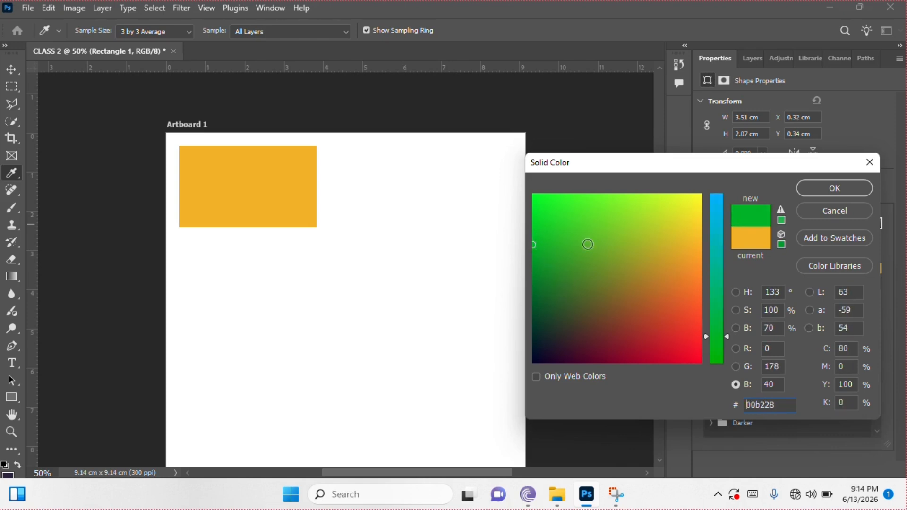
left_click(835, 188)
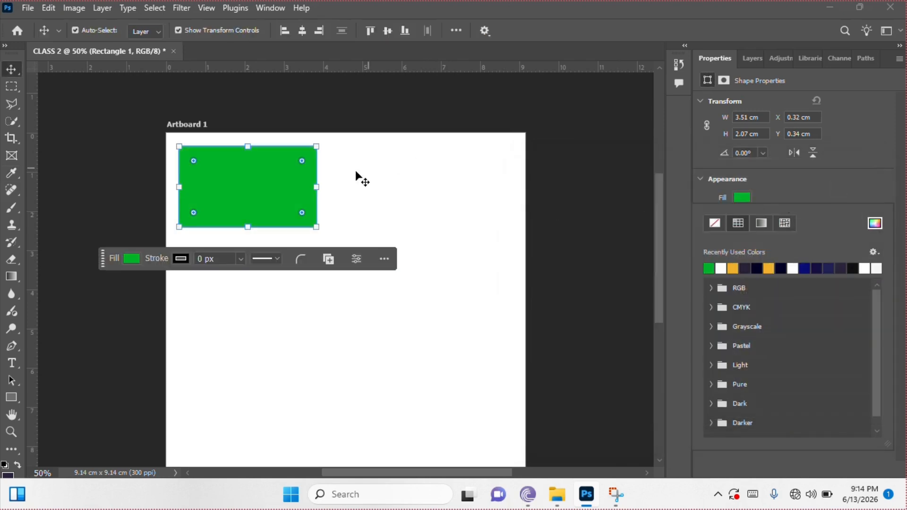
left_click(130, 145)
left_click(469, 307)
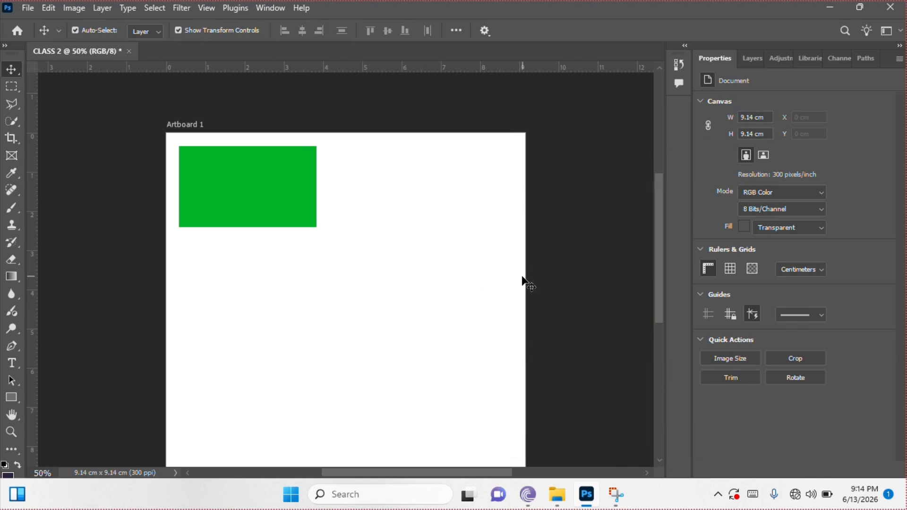
- Draw a circle about 256 px in diameter beside the rectangle and align its top edge with the rectangle's top edge
scroll(281, 251, "down", 2)
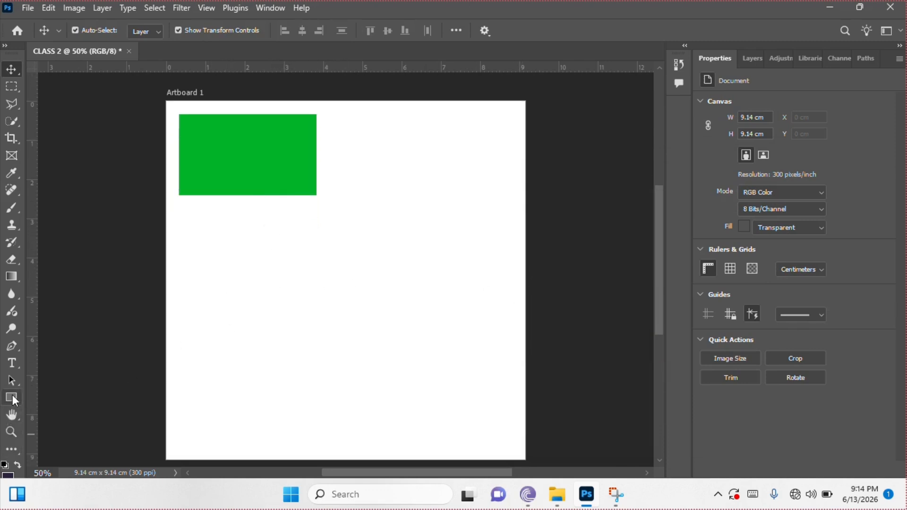
left_click(12, 396)
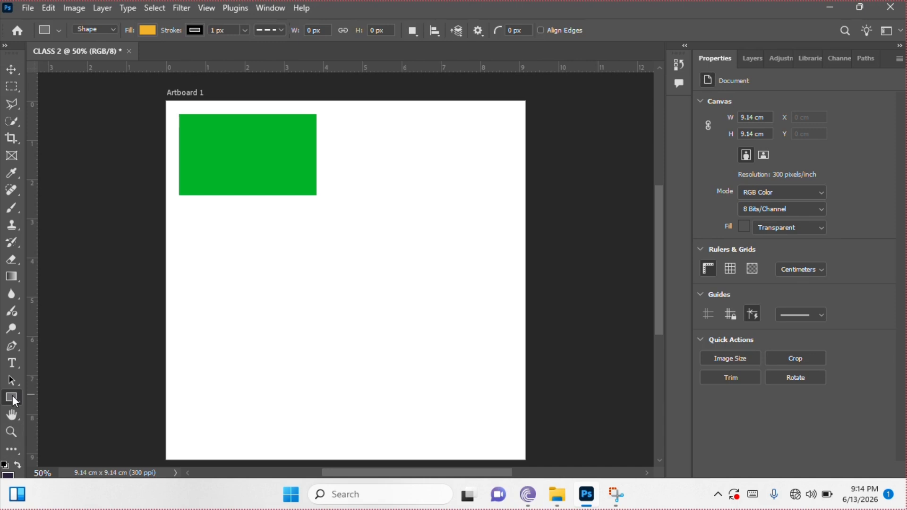
right_click(12, 397)
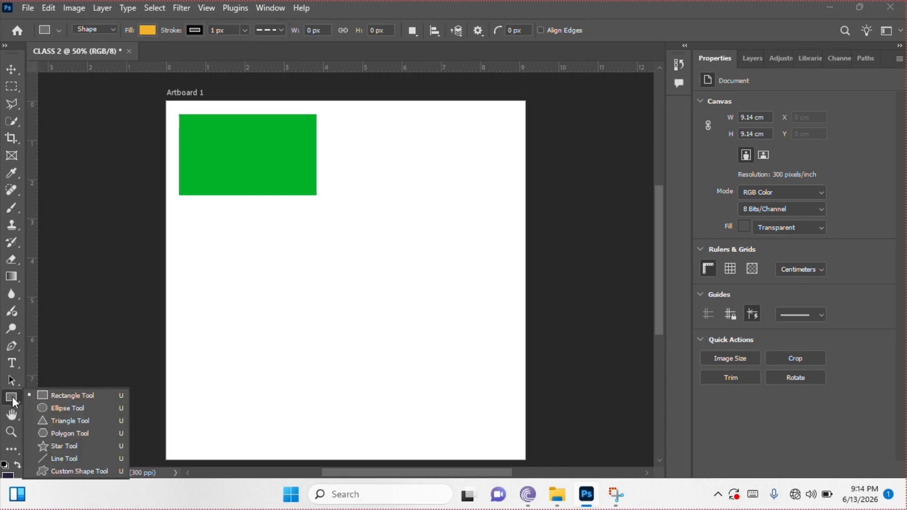
left_click(47, 408)
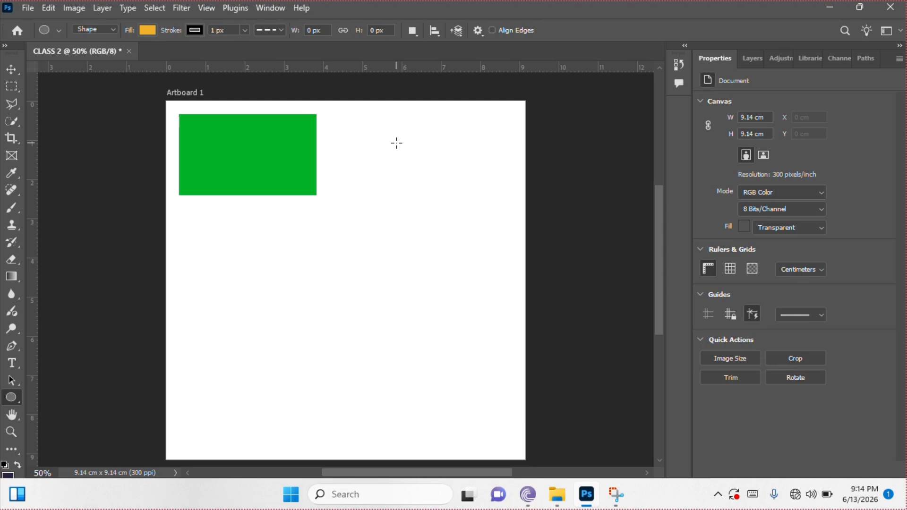
left_click_drag(396, 143, 438, 219)
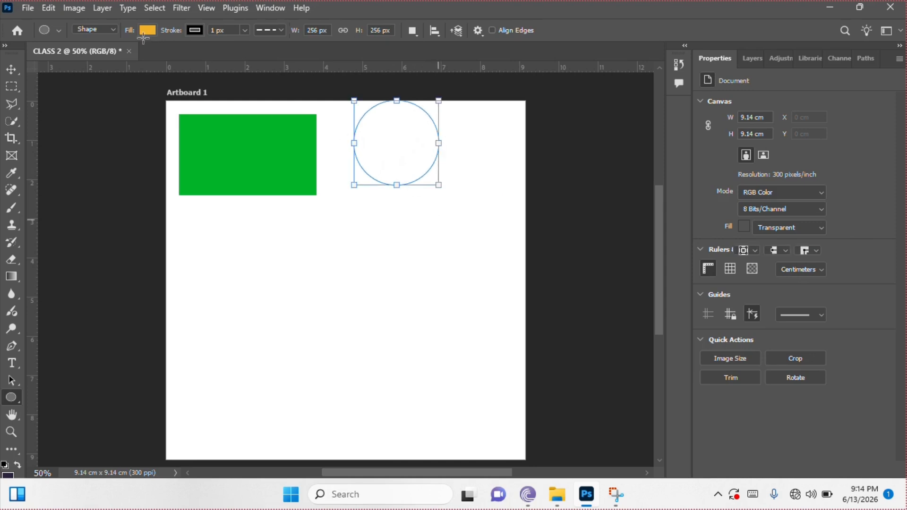
left_click(16, 69)
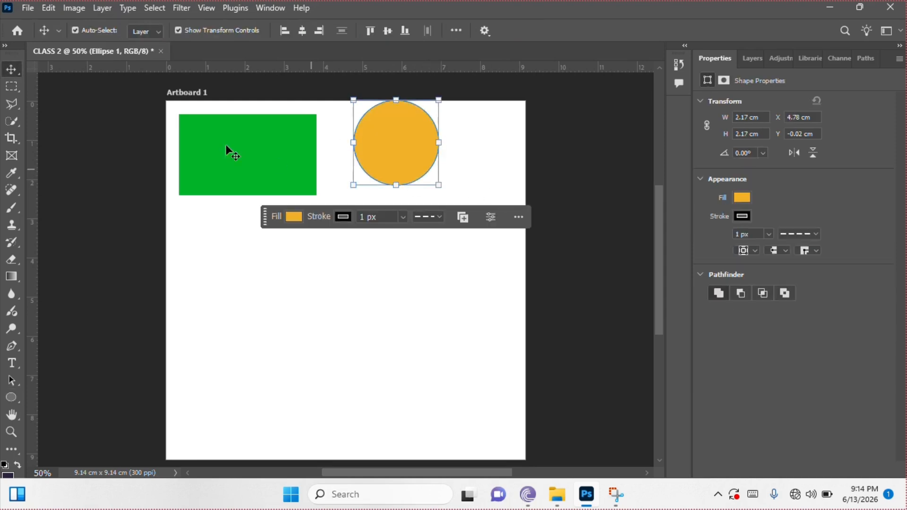
mouse_move(399, 140)
left_mouse_down()
mouse_move(397, 160)
mouse_move(408, 153)
left_mouse_up()
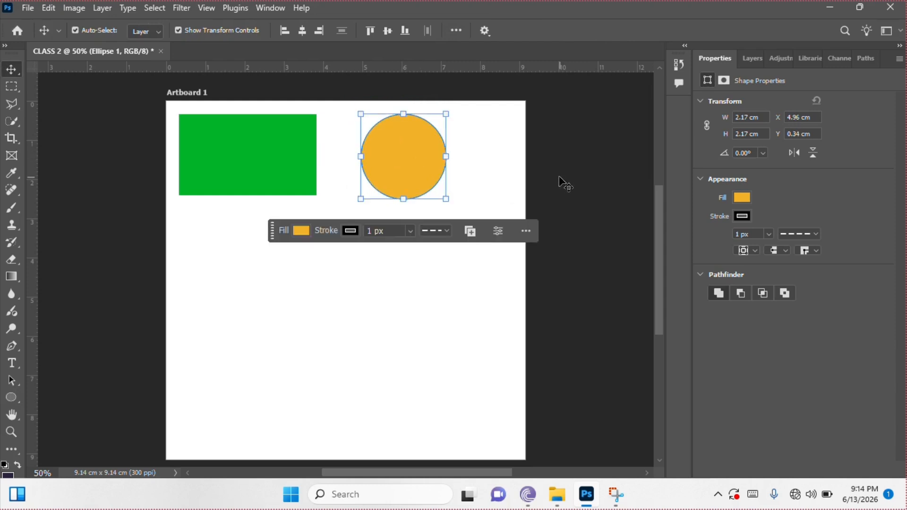
- Change the circle's fill to the solid red #e30005
left_click(382, 164)
left_click(744, 197)
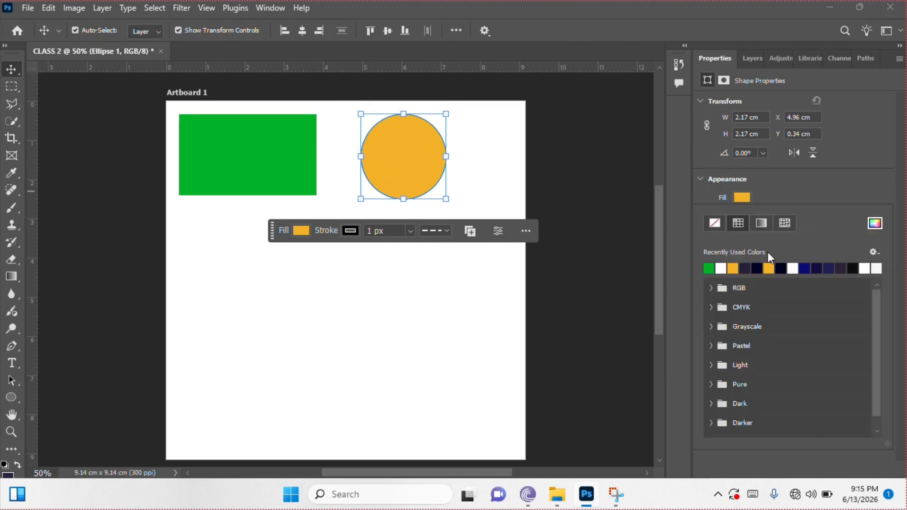
left_click(875, 226)
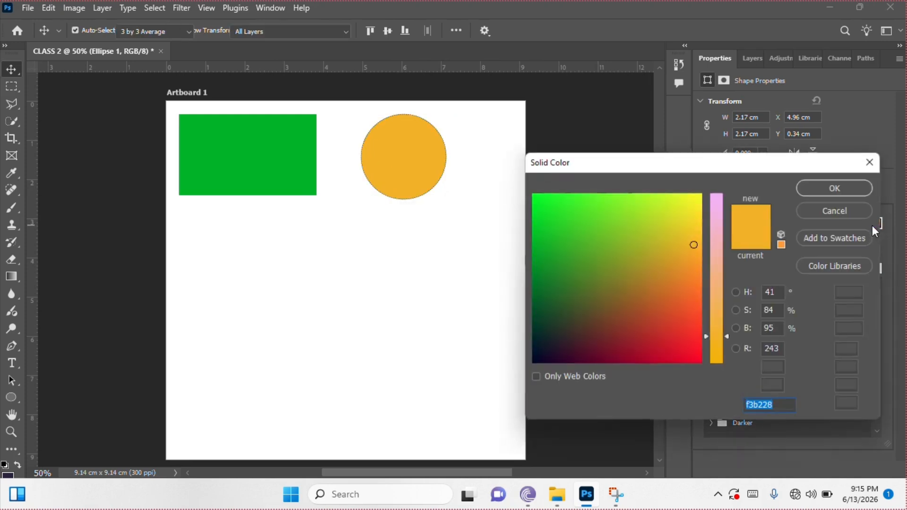
left_click(696, 356)
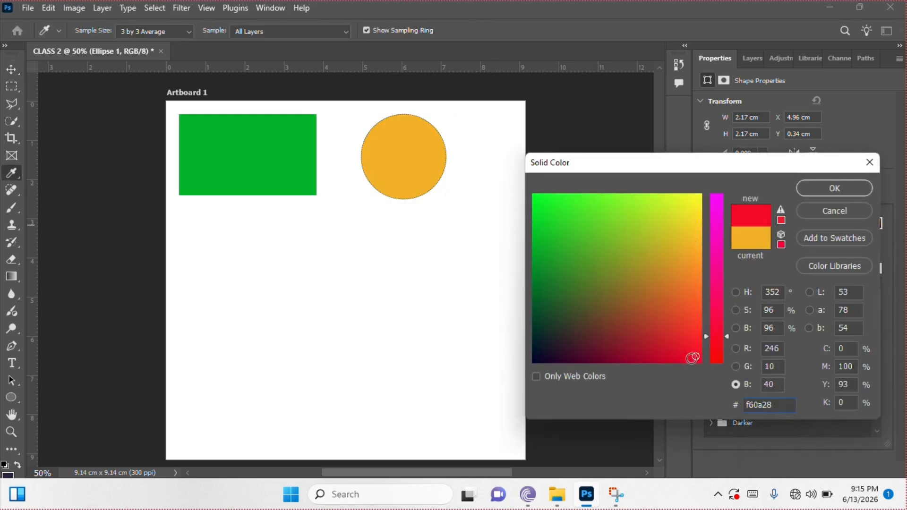
left_click(683, 362)
left_click(719, 363)
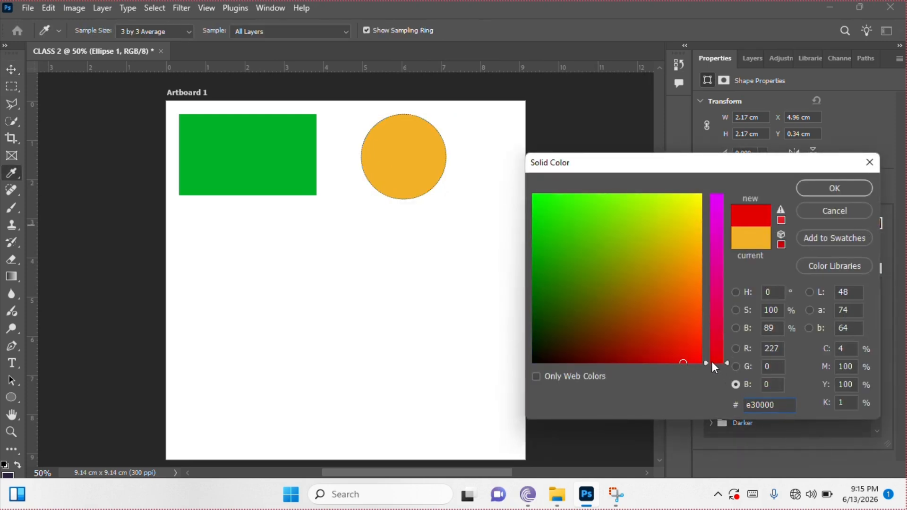
left_click(707, 360)
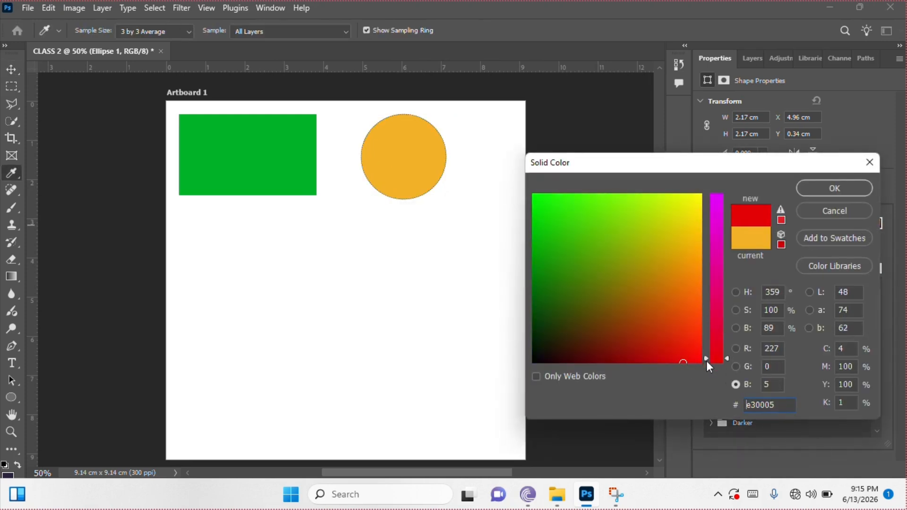
left_click(835, 185)
left_click(813, 196)
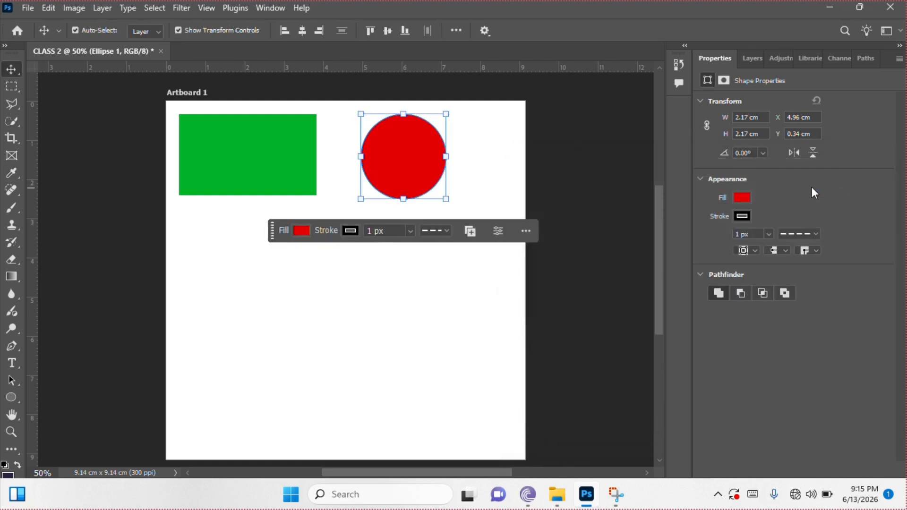
- Set the circle's stroke width to 0 px and deselect the shape
left_click(769, 234)
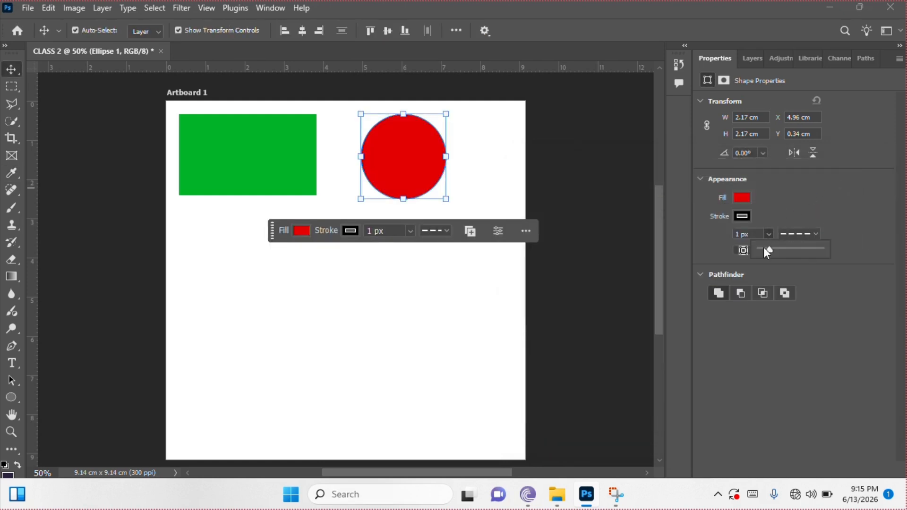
left_click(784, 214)
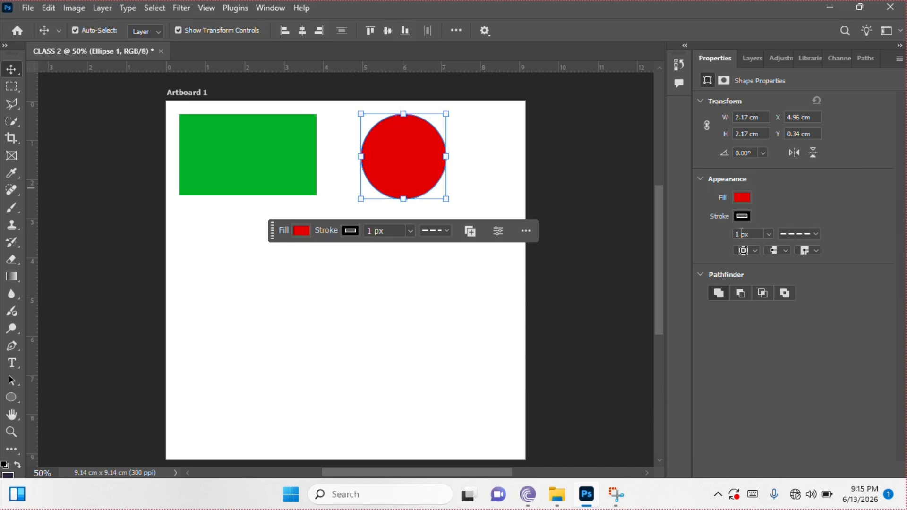
key("Return")
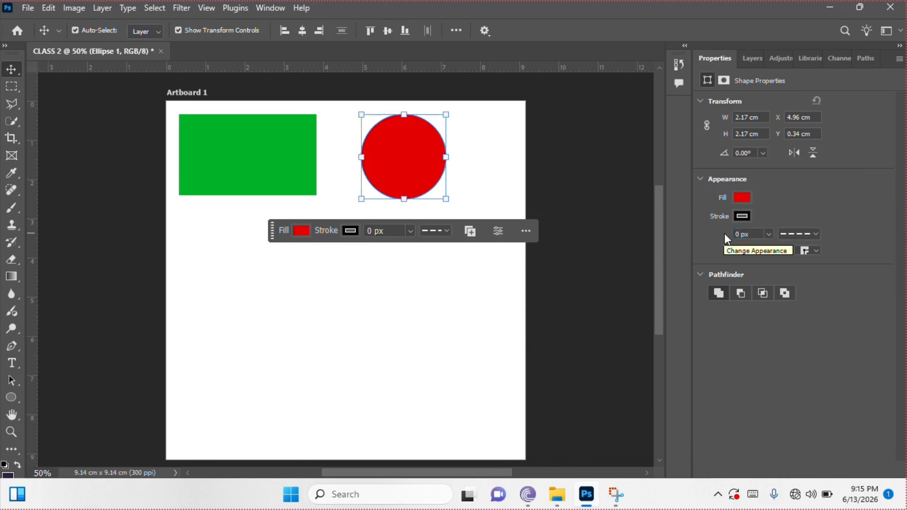
left_click(568, 176)
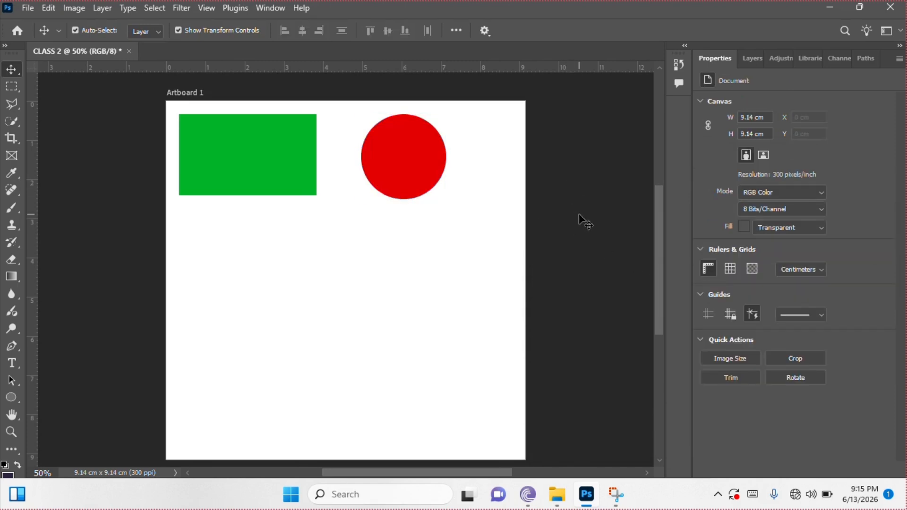
- Select the rectangle and circle together and move them slightly down and right, away from the artboard's corner
scroll(581, 219, "up", 1)
scroll(412, 296, "down", 3)
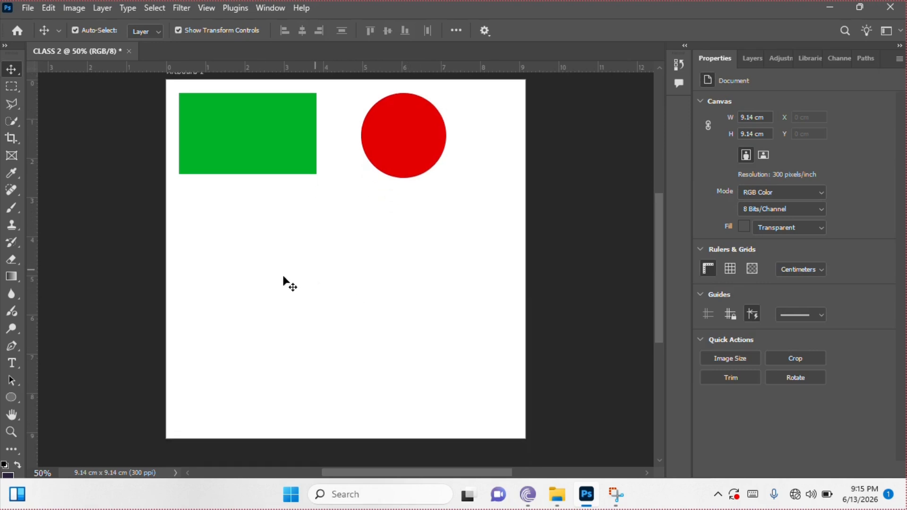
left_click_drag(451, 224, 187, 106)
left_click_drag(252, 132, 276, 145)
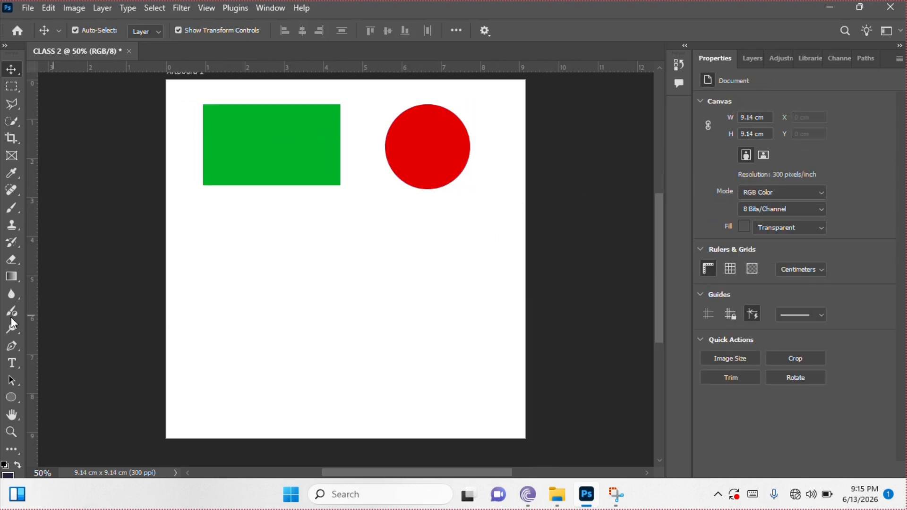
- Draw a triangle about 286 px by 248 px with the Triangle tool and move it below the green rectangle
left_click(9, 397)
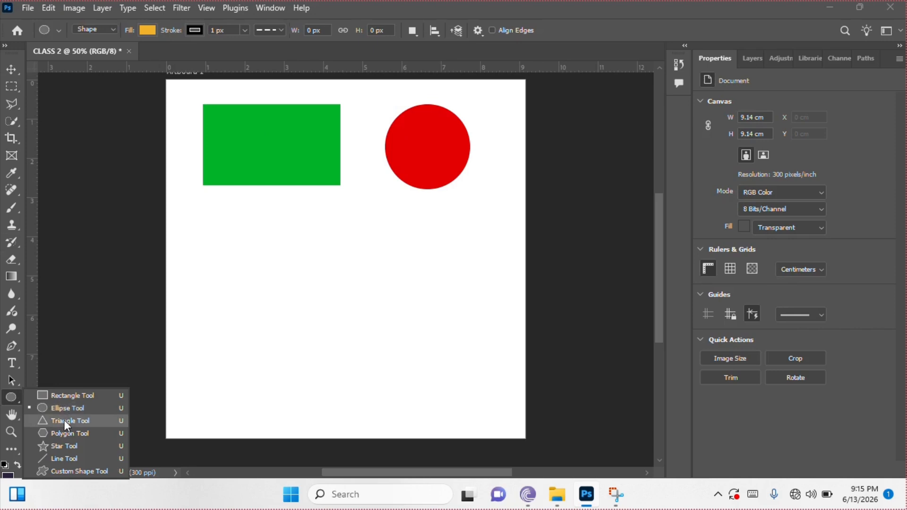
left_click(101, 404)
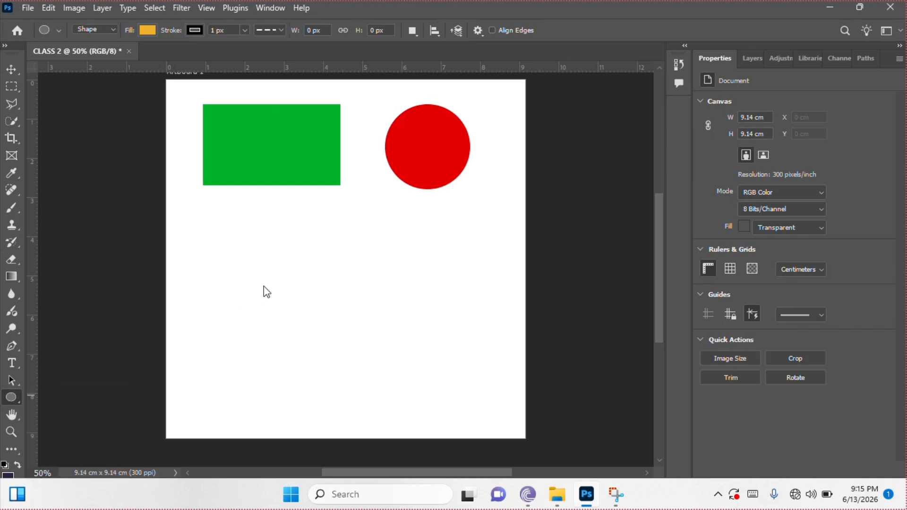
key("shift+u")
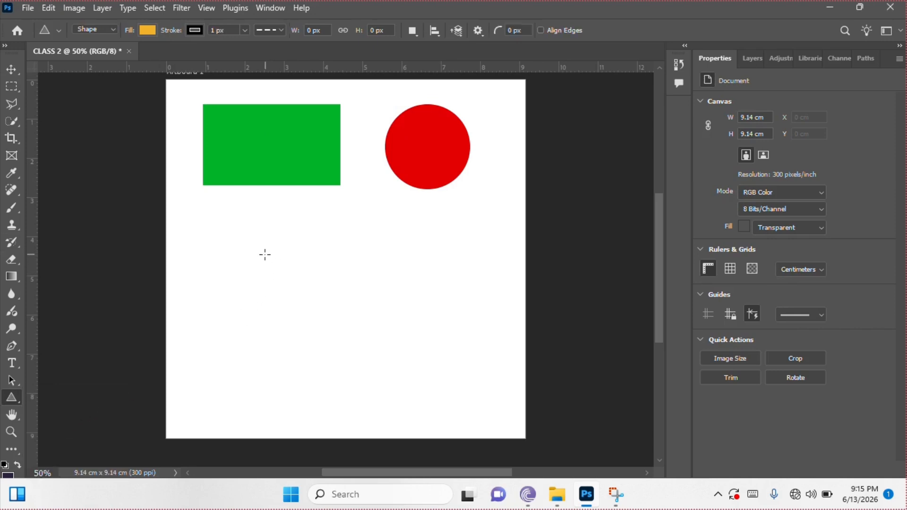
left_click_drag(256, 249, 365, 433)
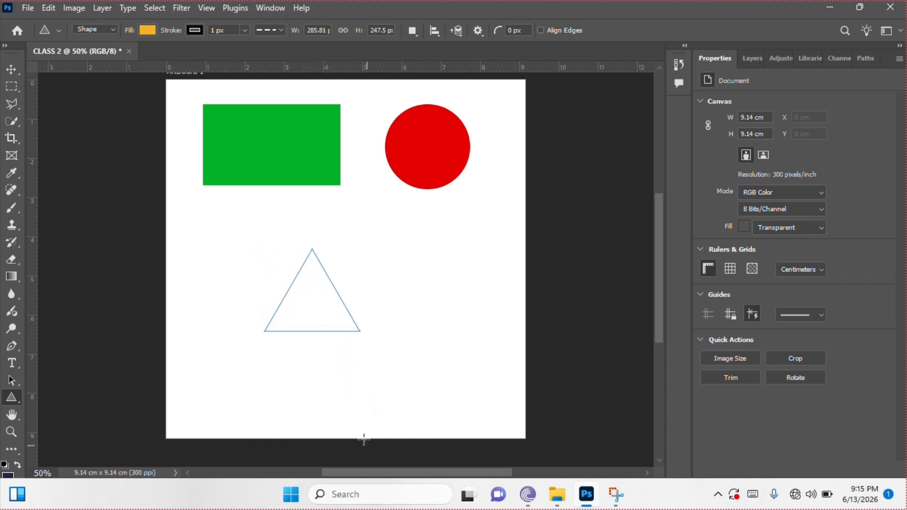
left_click(14, 74)
left_click_drag(340, 316, 277, 290)
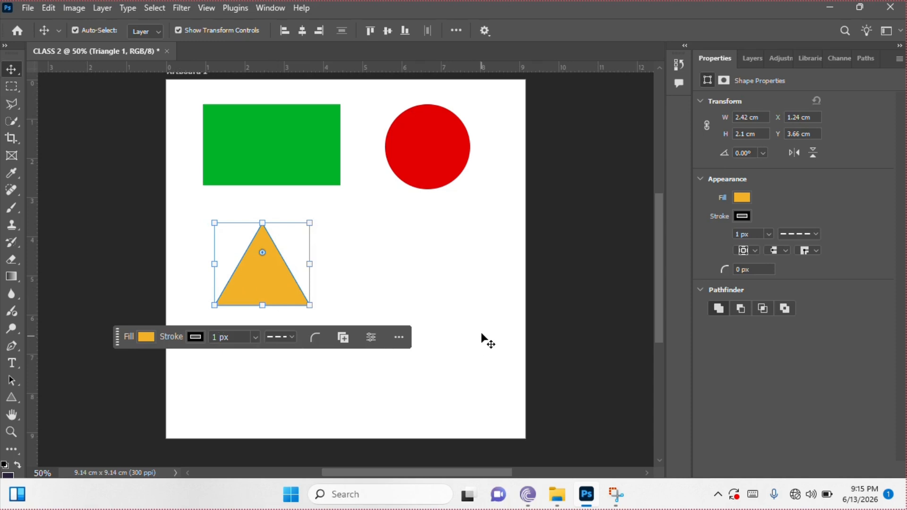
- Set the triangle's stroke width to 0 px and its stroke type to a solid line
left_click(219, 337)
type("0")
key("Return")
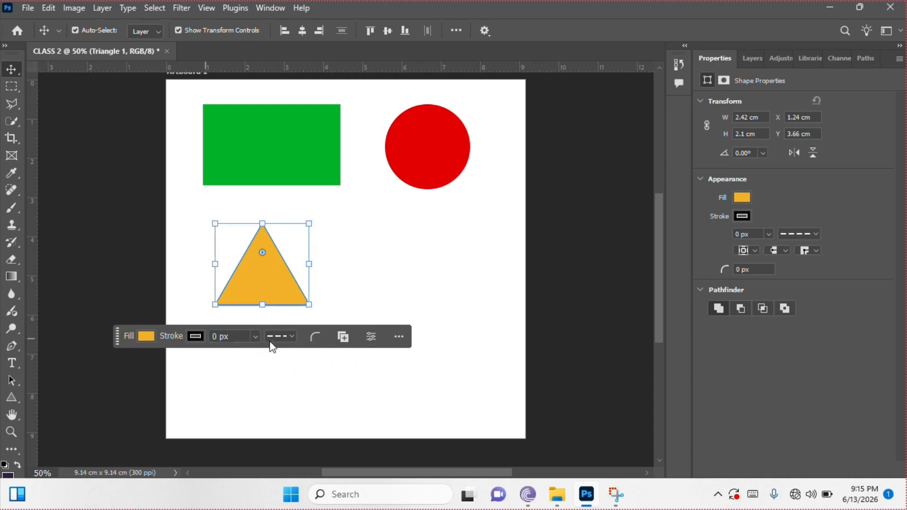
left_click(290, 336)
left_click(287, 349)
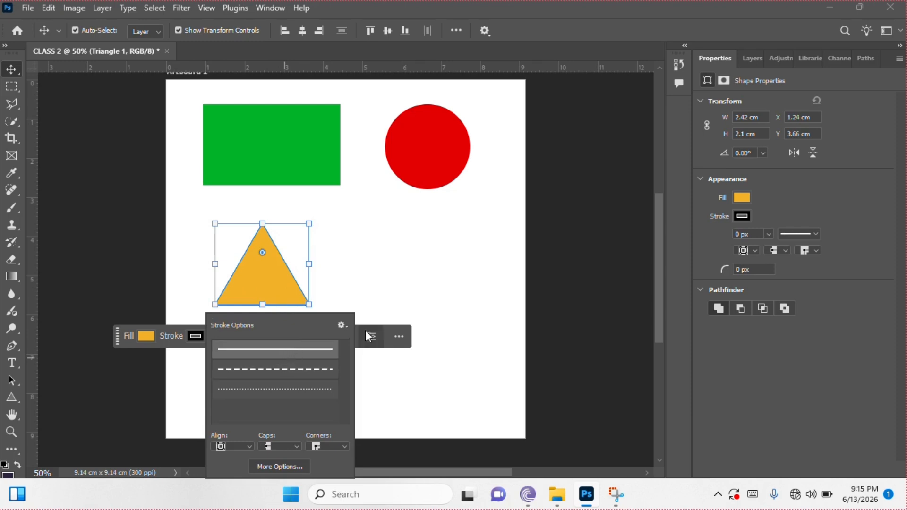
left_click(341, 293)
- Move the triangle up and left to line up with the green rectangle's left edge, and keep it selected
left_click_drag(270, 295, 256, 282)
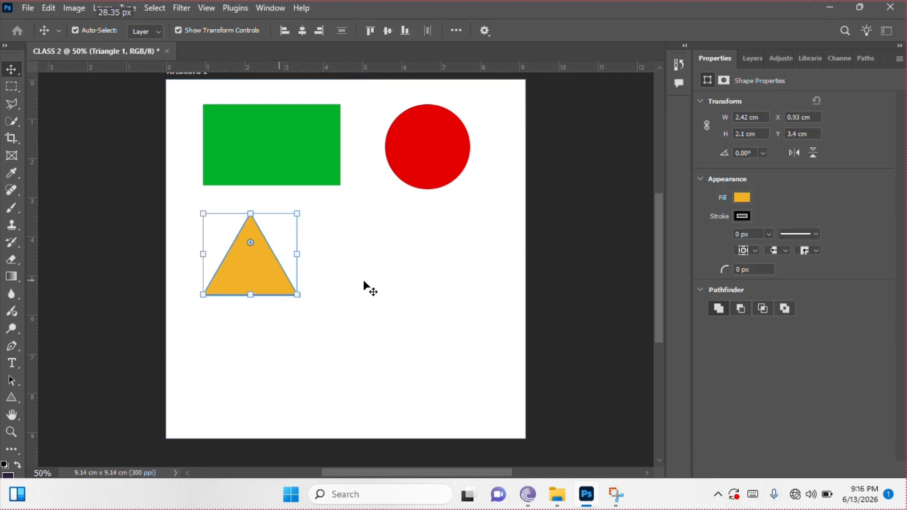
left_click(306, 286)
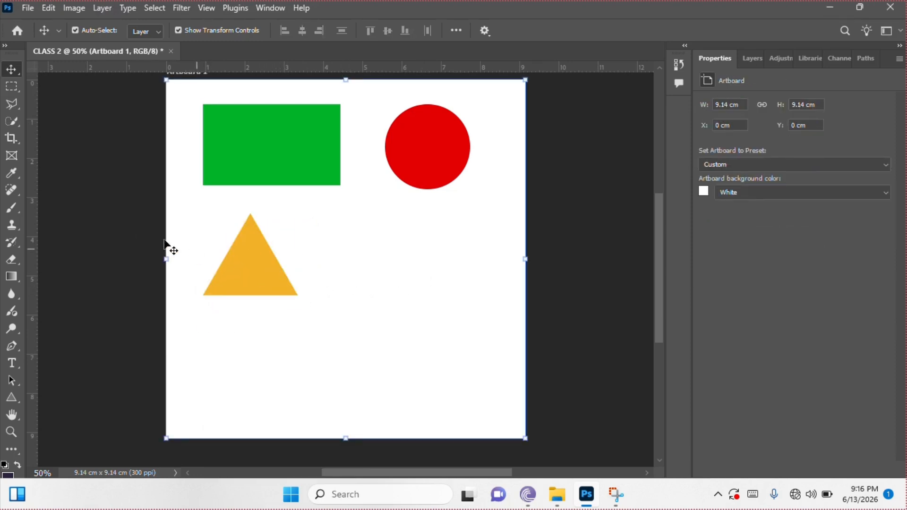
left_click(260, 278)
left_click(255, 326)
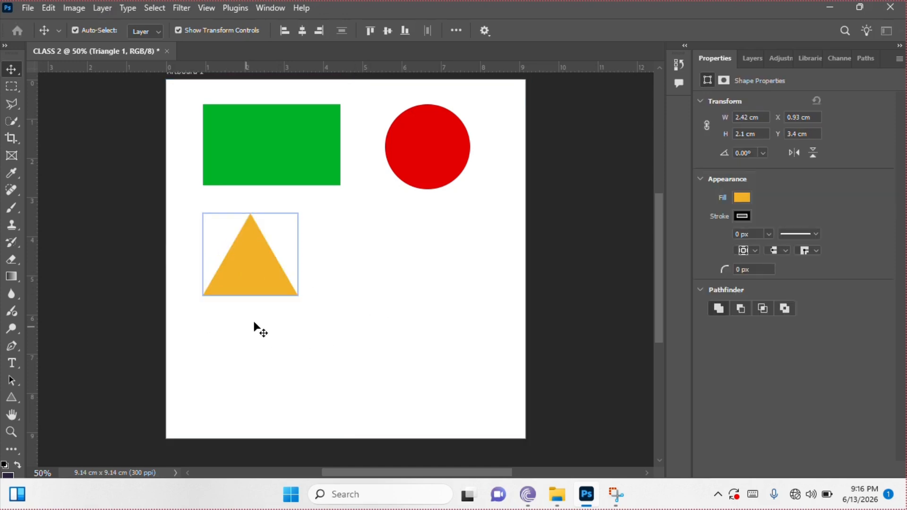
left_click(254, 279)
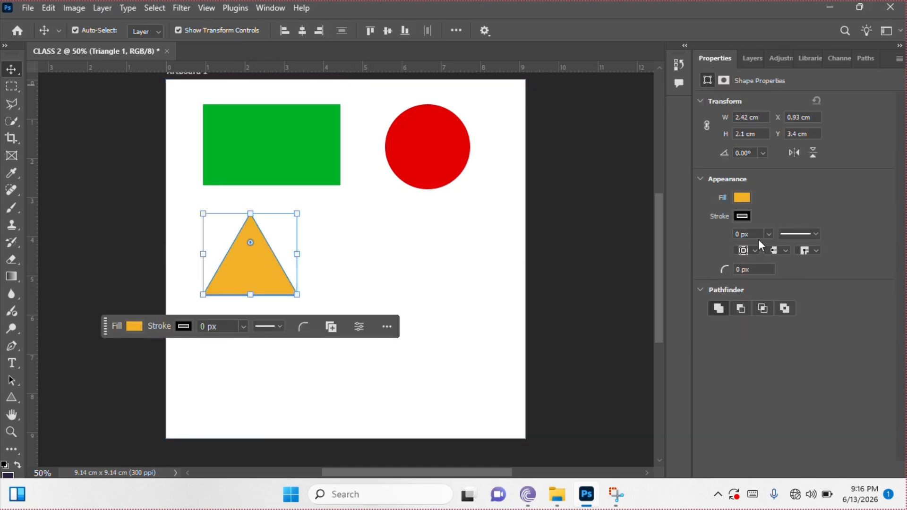
- Change the triangle's fill to dark blue #10119b and deselect it
left_click(741, 196)
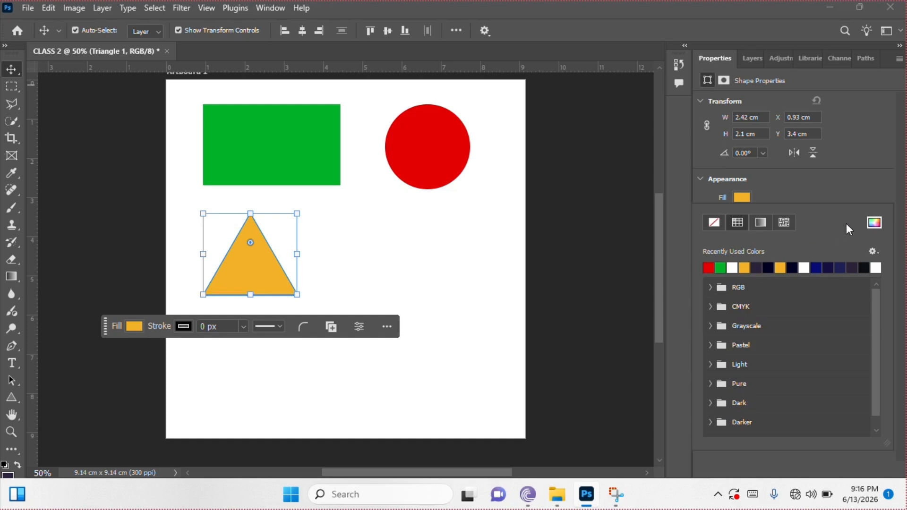
left_click(874, 223)
left_click(543, 350)
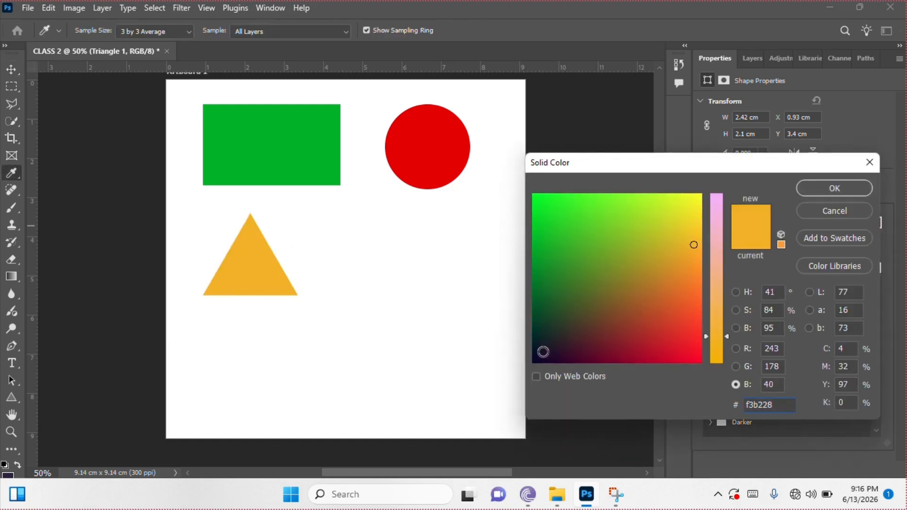
left_click(717, 251)
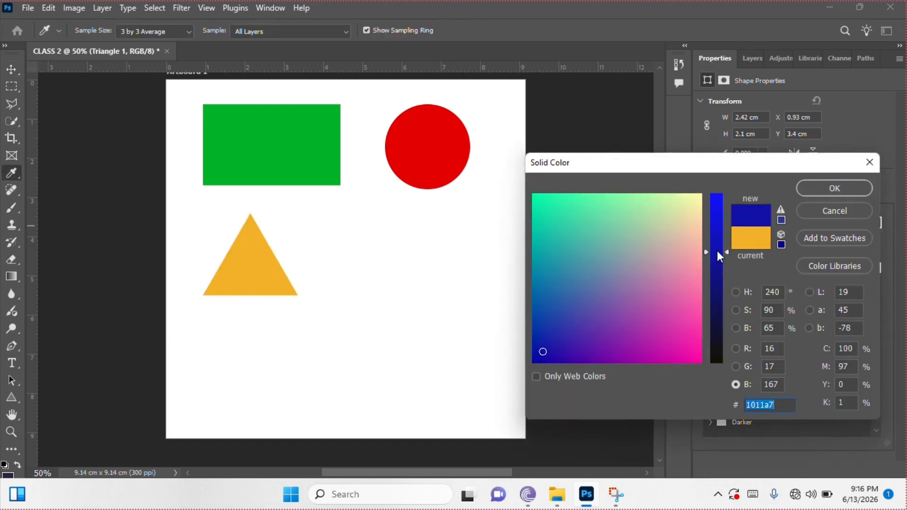
left_click_drag(718, 254, 720, 260)
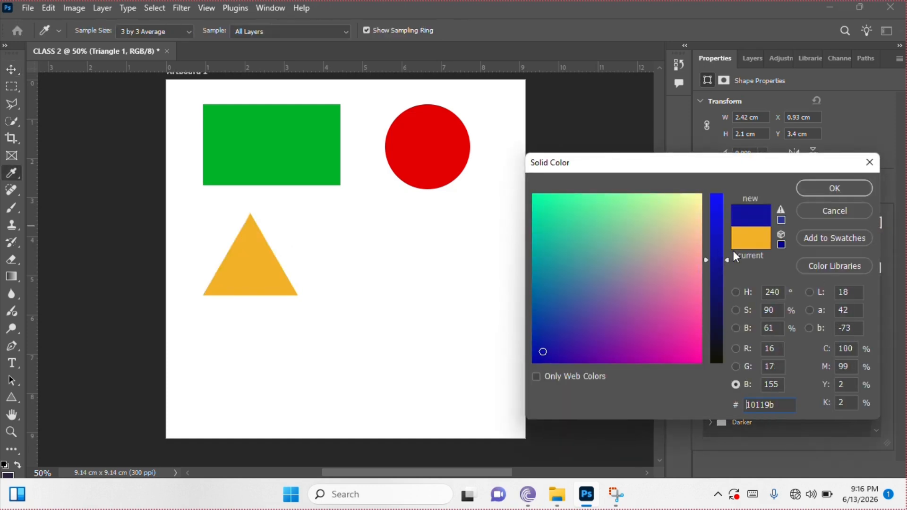
left_click(827, 188)
left_click(569, 245)
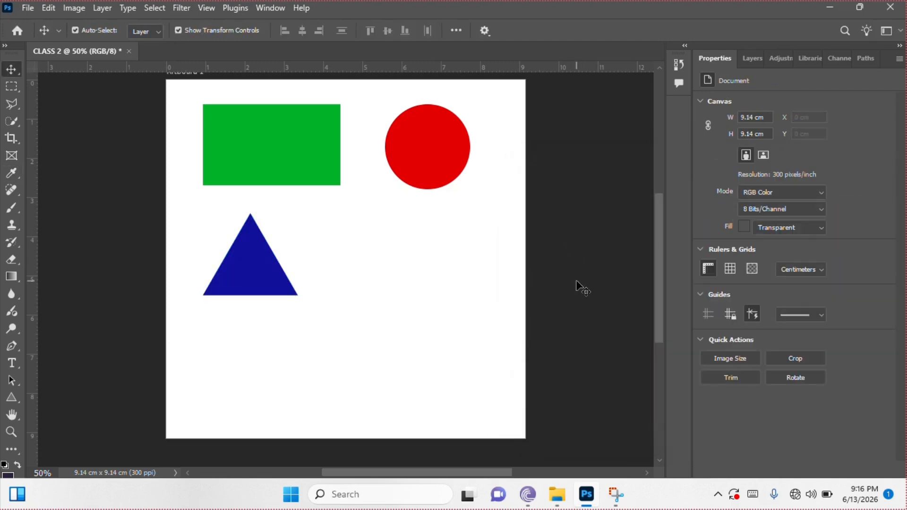
- Draw a six-sided polygon about 300 px by 260 px with the Polygon tool, below the red circle
scroll(576, 283, "up", 2)
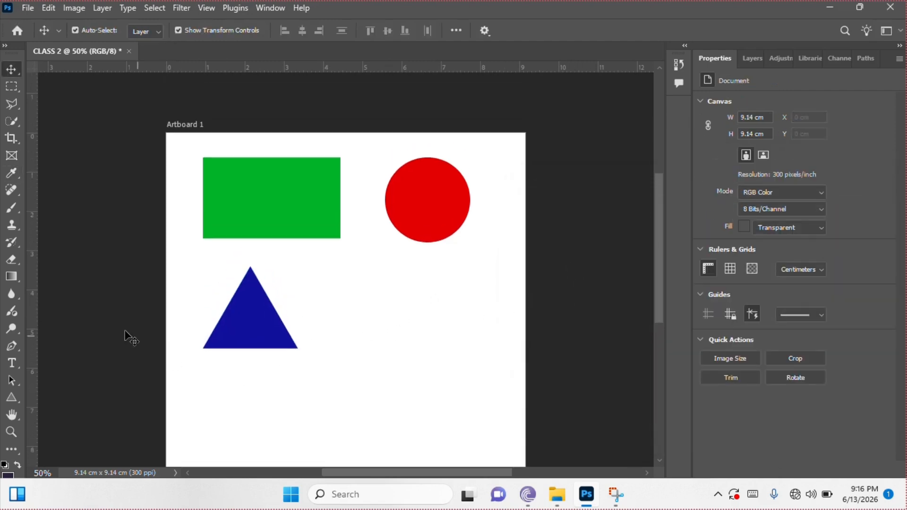
left_click(13, 399)
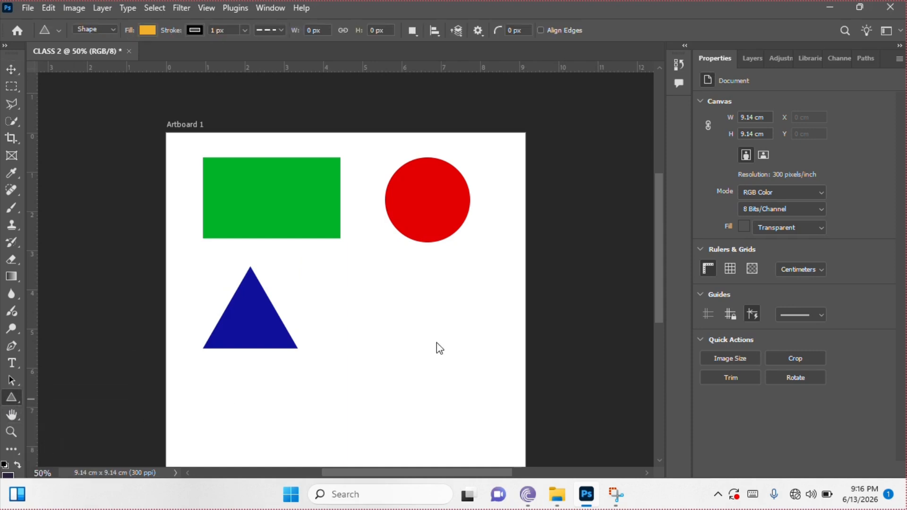
key("shift+u")
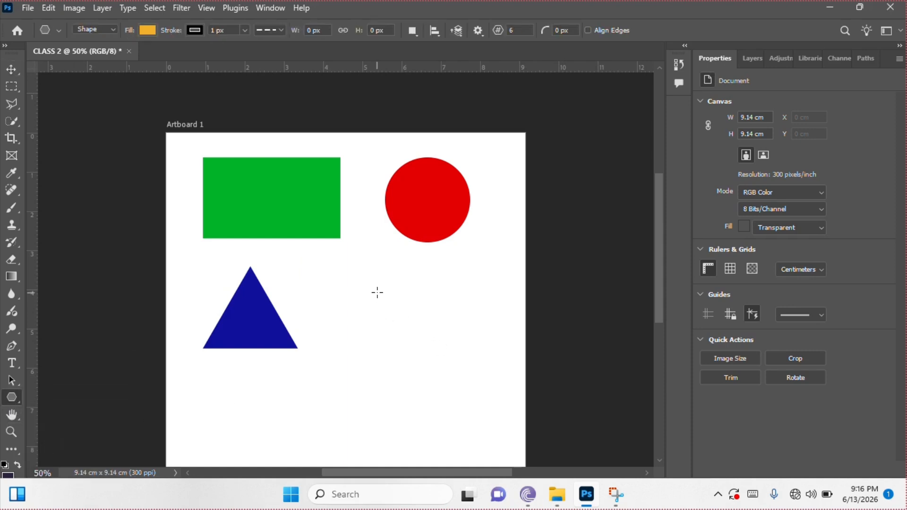
left_click(382, 290)
left_click_drag(384, 287, 482, 421)
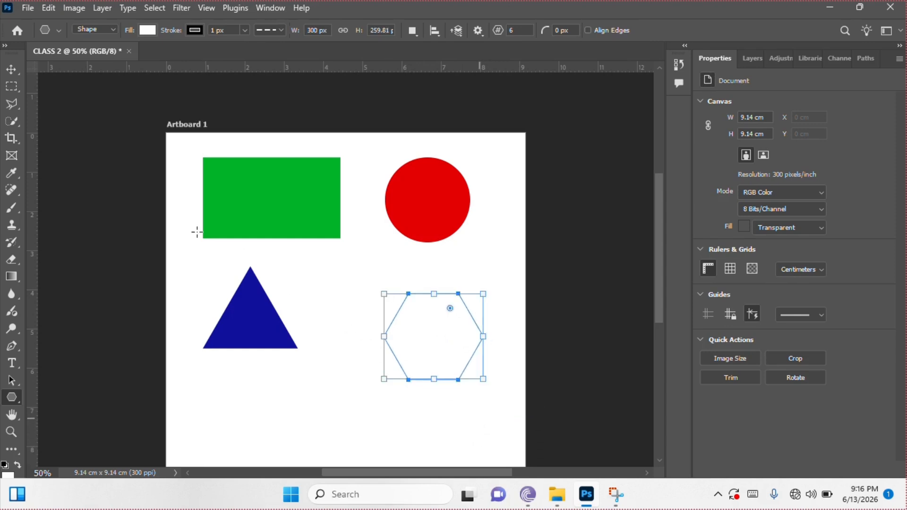
left_click(17, 69)
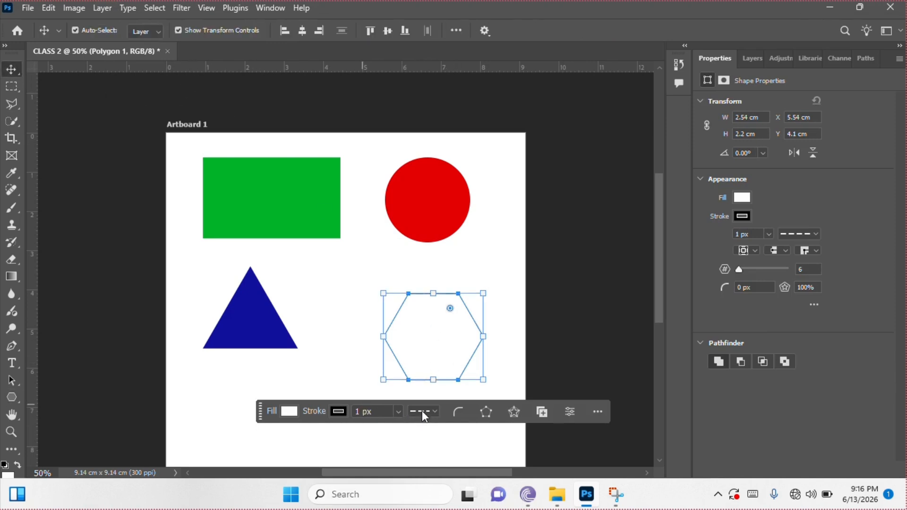
- Fill the hexagon with dark green (about RGB 11, 68, 14) and move it up, centred beneath the red circle
left_click(740, 197)
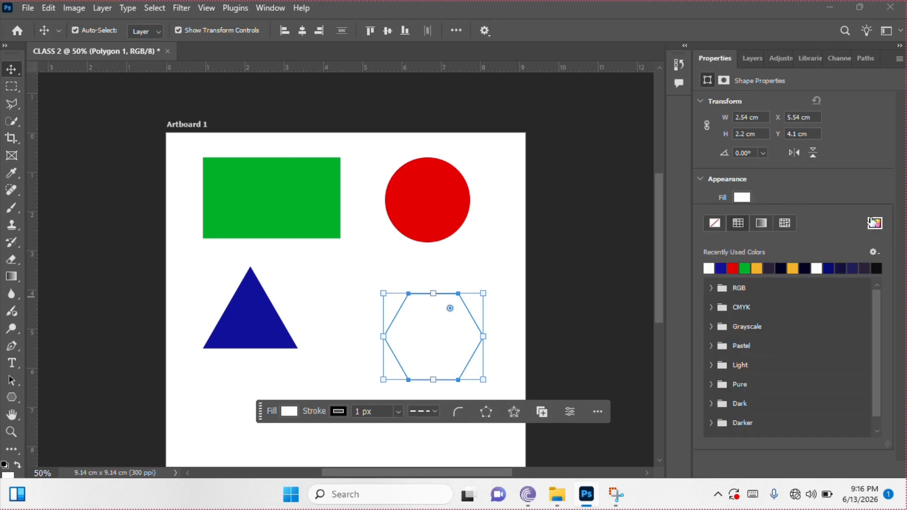
left_click(872, 223)
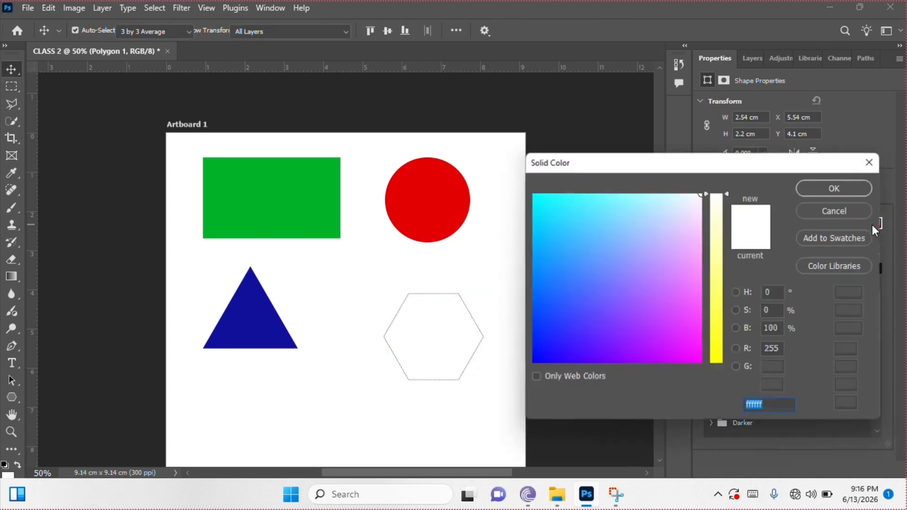
left_click(716, 338)
left_click(654, 354)
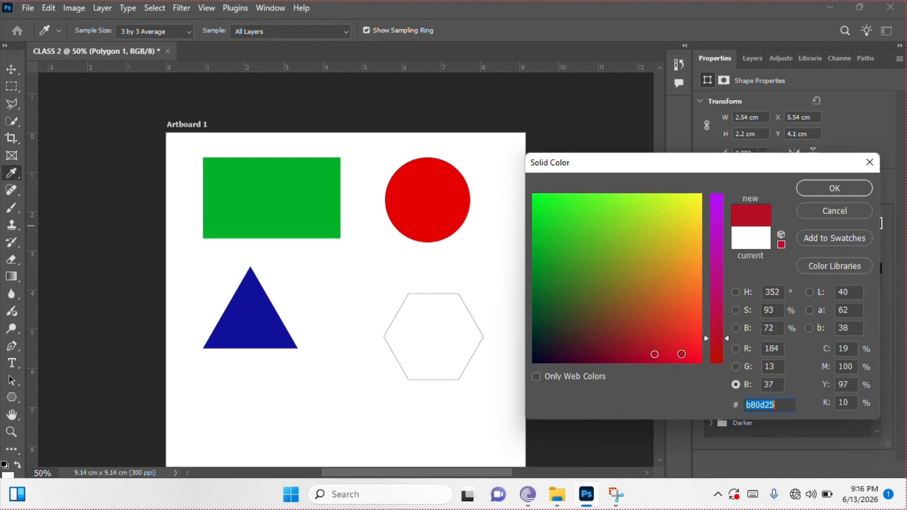
left_click(686, 359)
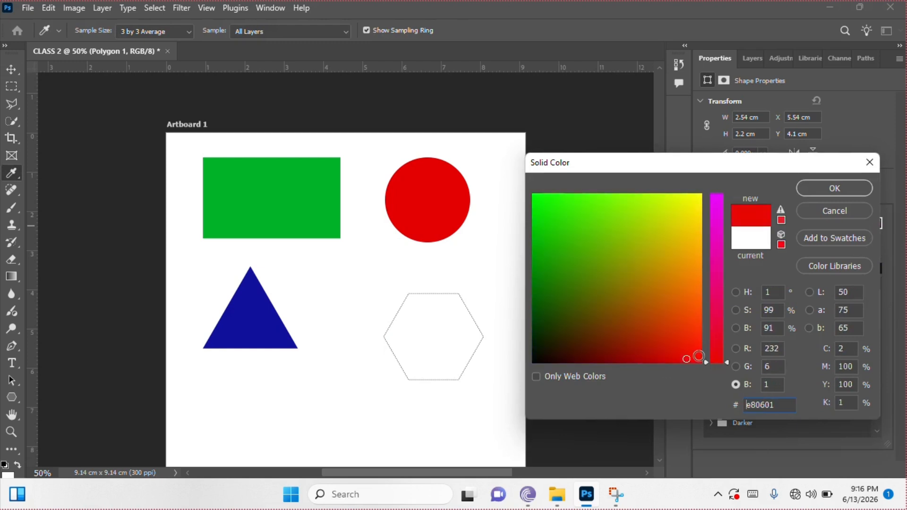
left_click_drag(699, 357, 701, 363)
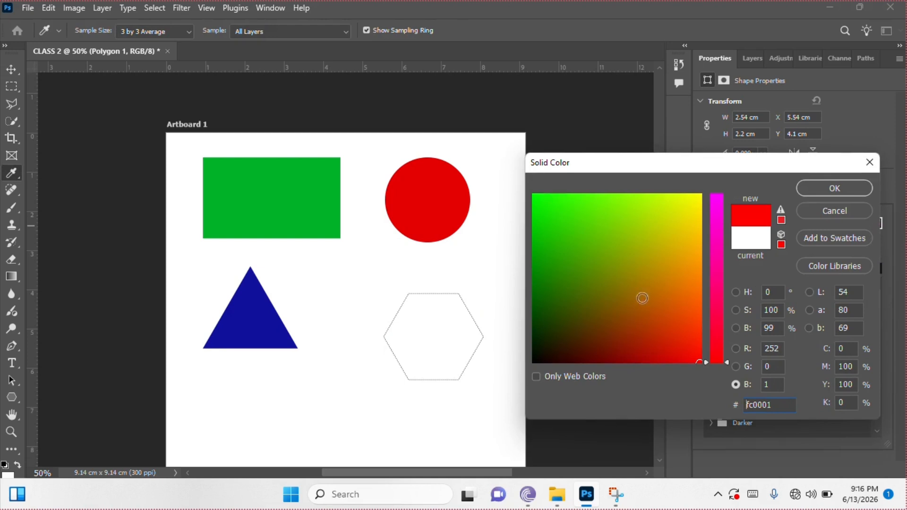
left_click(645, 294)
left_click_drag(718, 225, 719, 209)
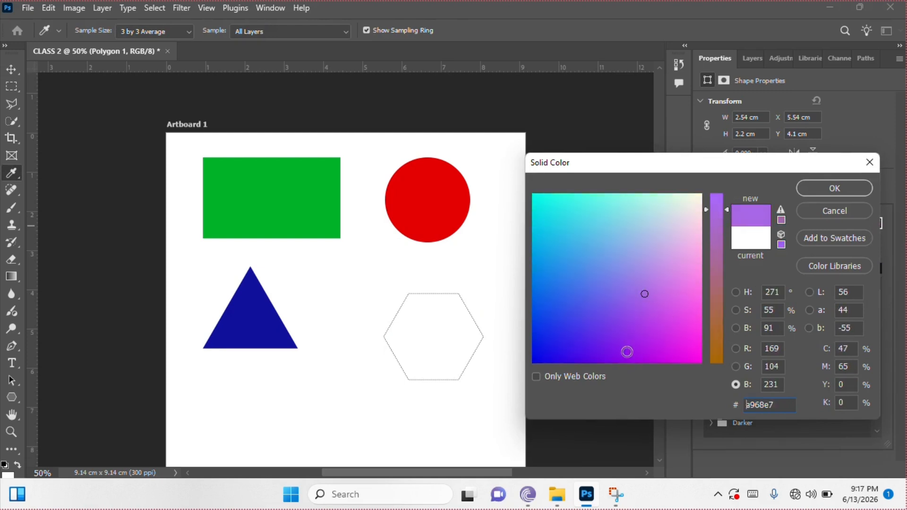
left_click(626, 351)
left_click(713, 352)
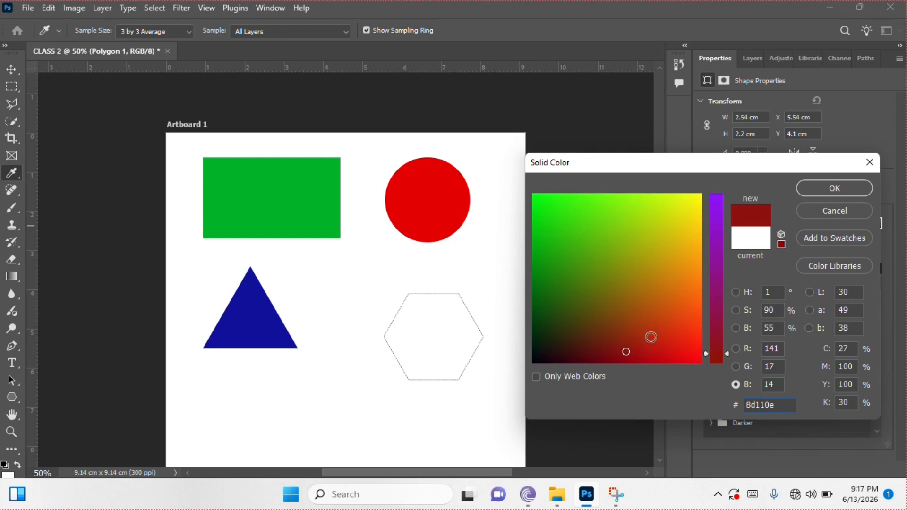
left_click(536, 319)
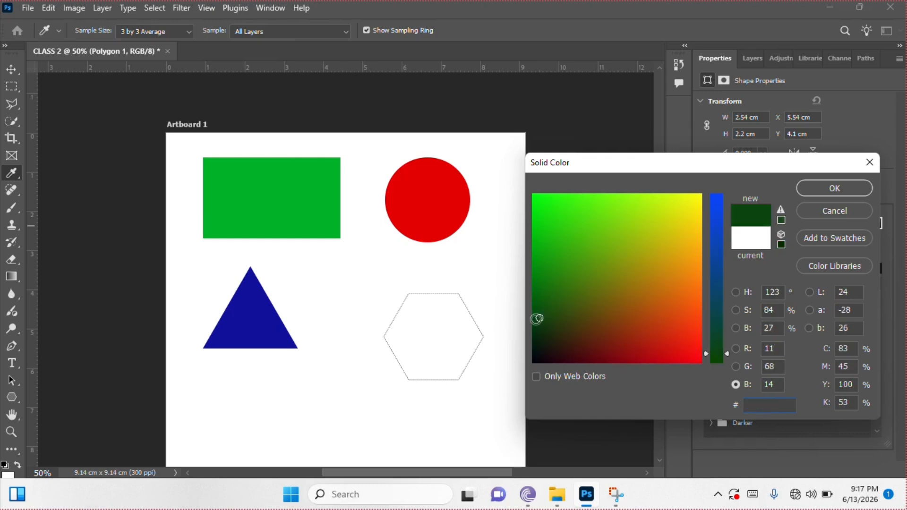
left_click(848, 188)
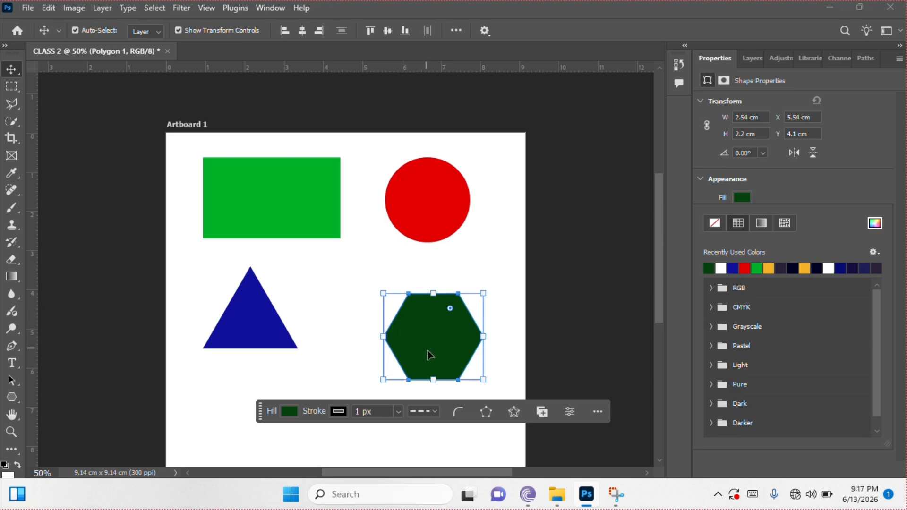
left_click_drag(427, 350, 423, 328)
left_click(606, 266)
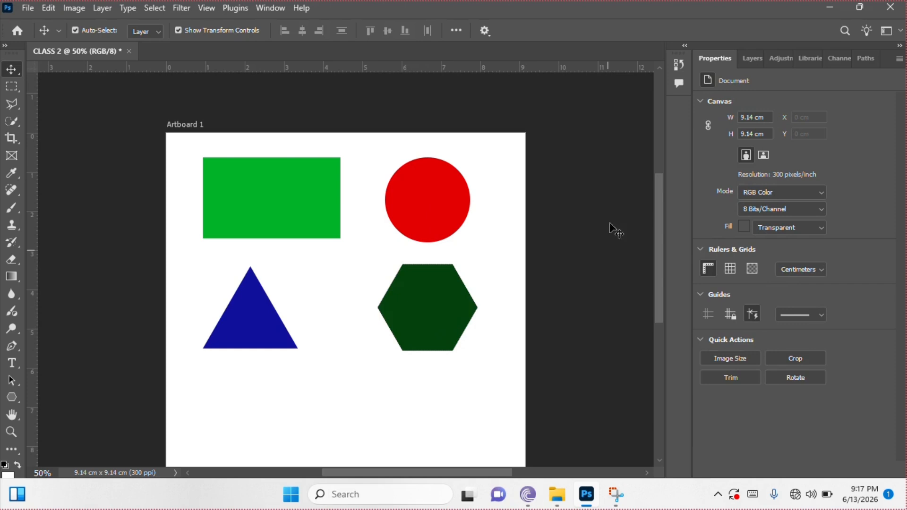
- Draw a square about 204 px by 204 px with the Rectangle tool, below the blue triangle
left_click(10, 401)
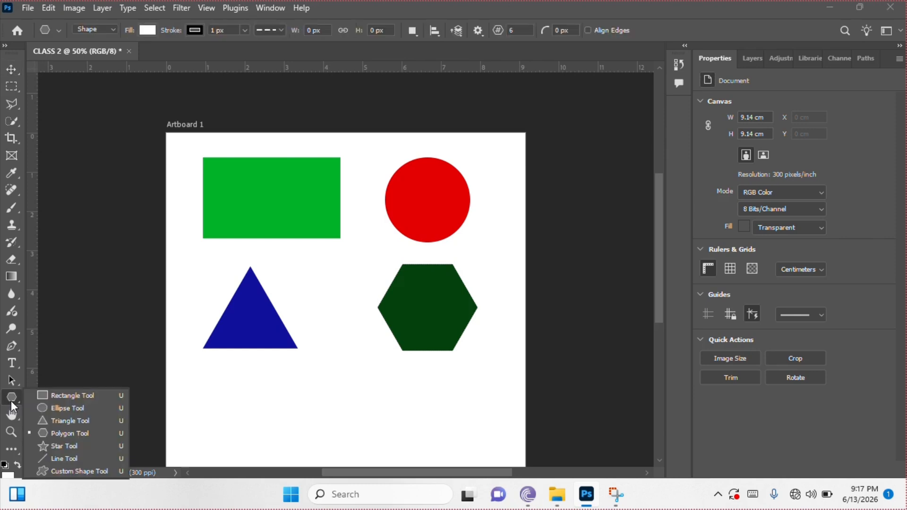
left_click(64, 393)
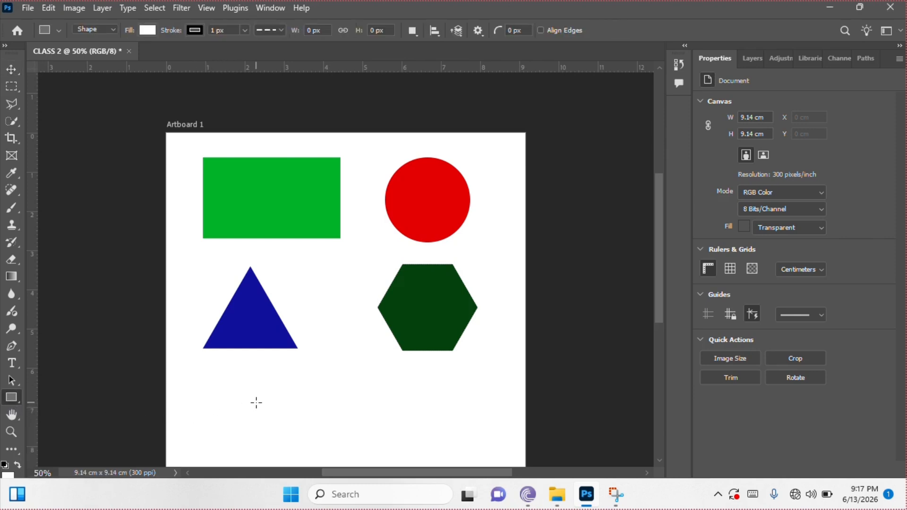
left_click_drag(256, 403, 290, 465)
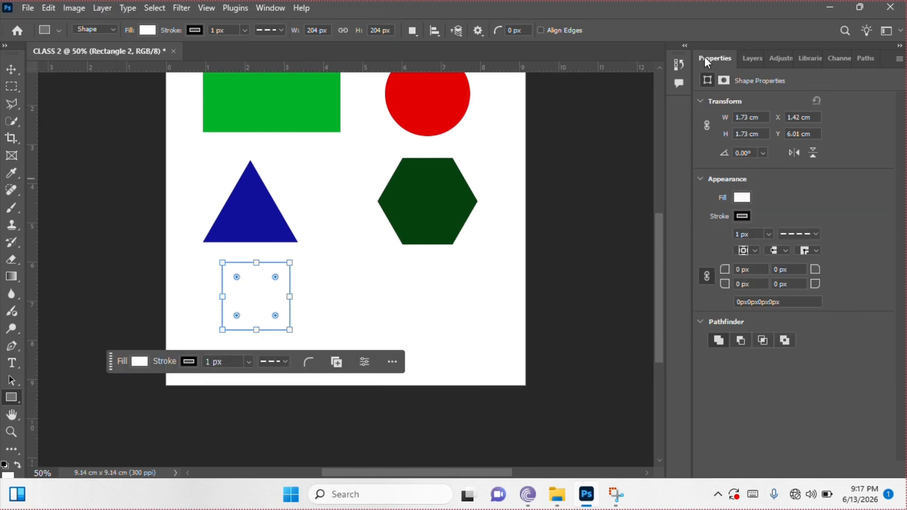
- Change the new square's fill to red #d1000a
left_click(743, 198)
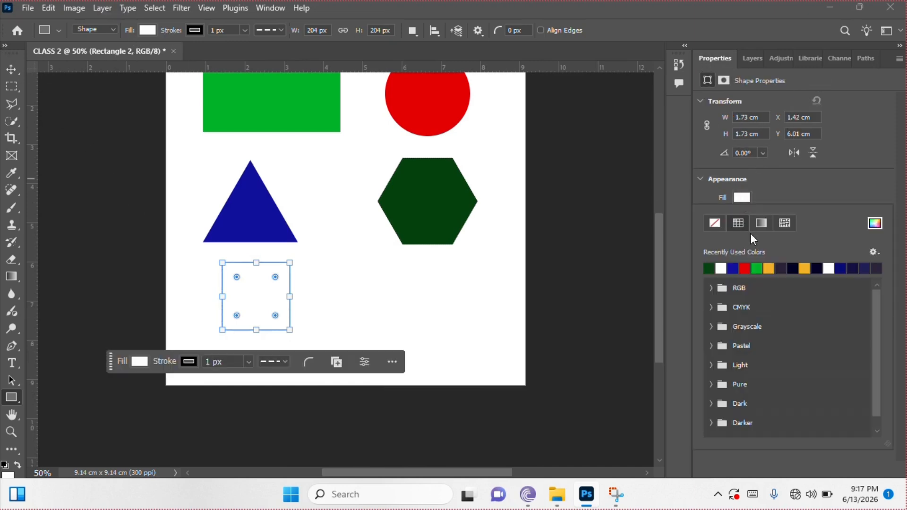
left_click(873, 223)
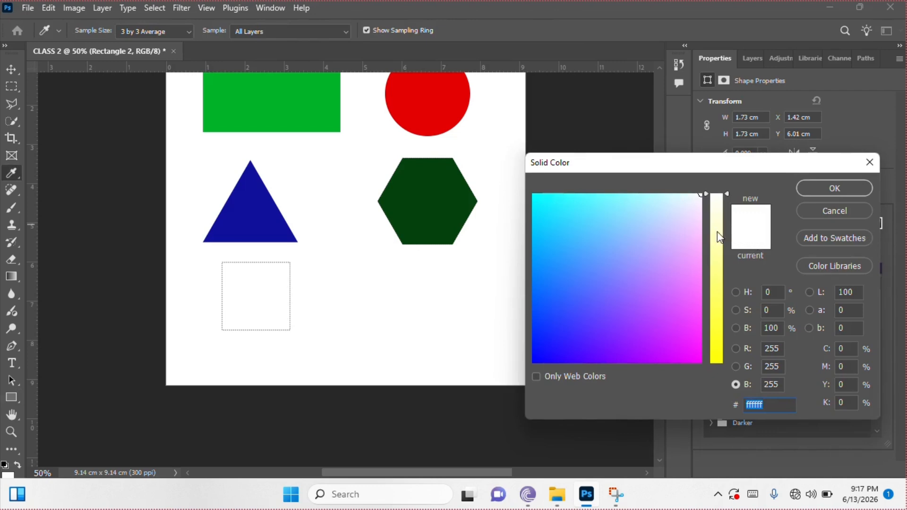
left_click(681, 227)
left_click(717, 357)
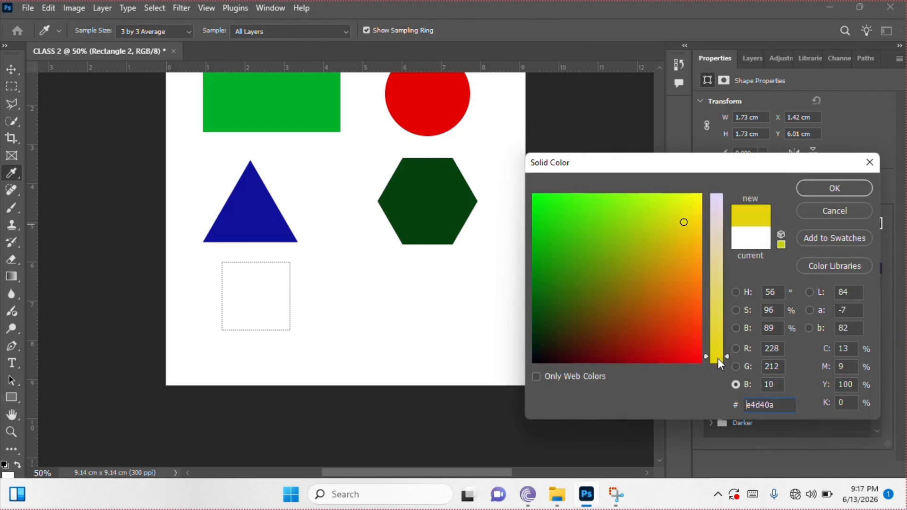
mouse_move(691, 350)
left_mouse_down()
mouse_move(689, 376)
mouse_move(673, 372)
left_mouse_up()
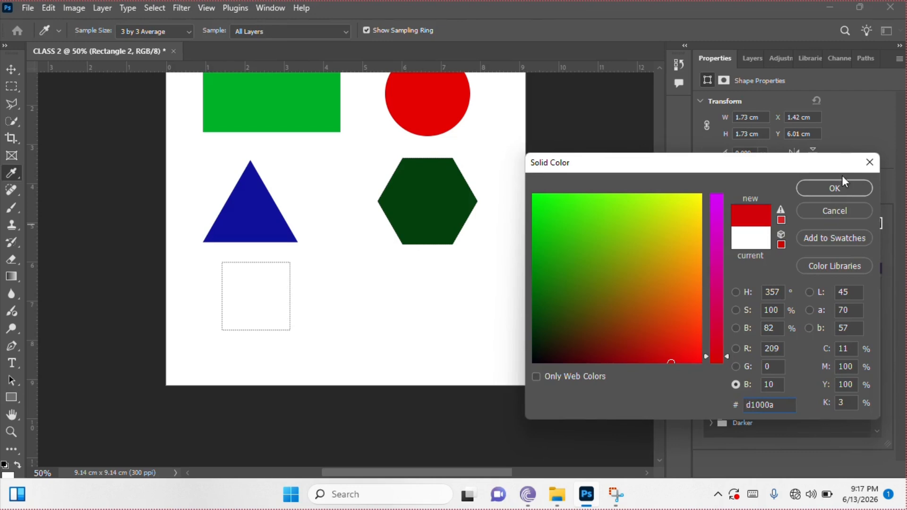
left_click(832, 189)
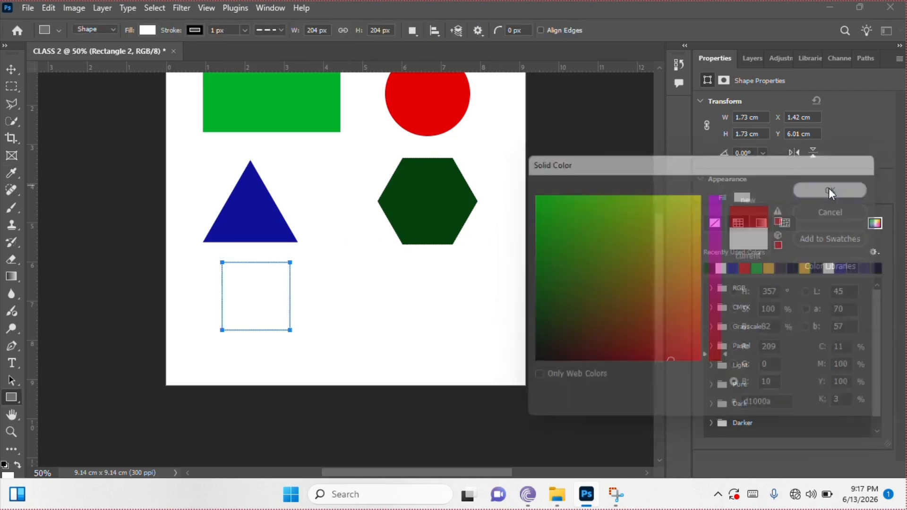
left_click(783, 159)
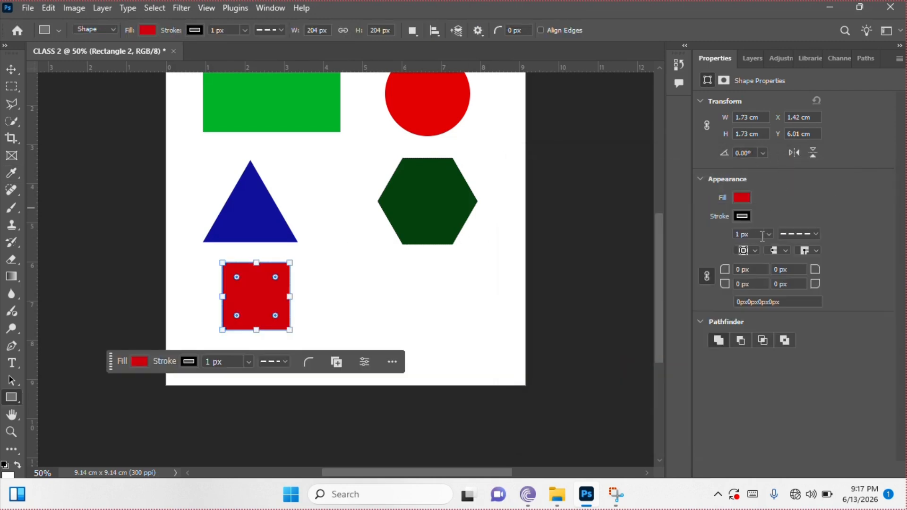
- Set the red square's stroke width to 0 px, without creating another rectangle
left_click(769, 235)
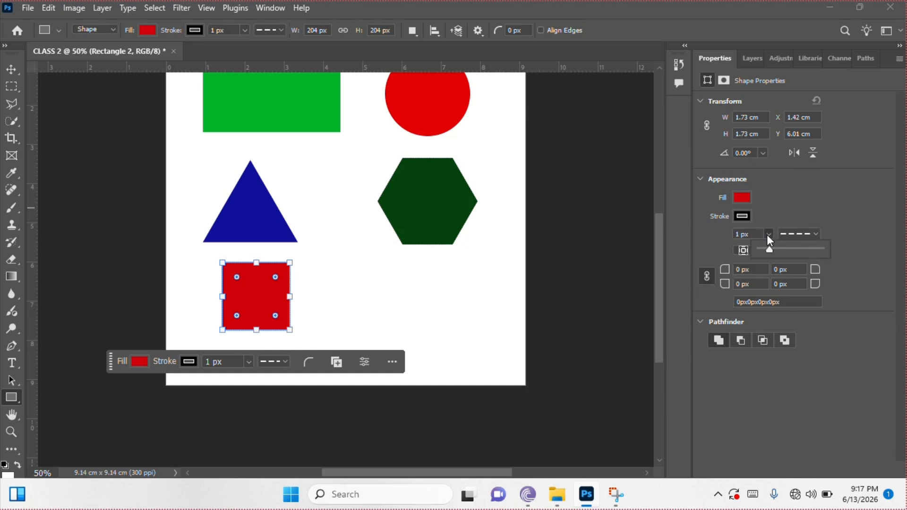
left_click(736, 234)
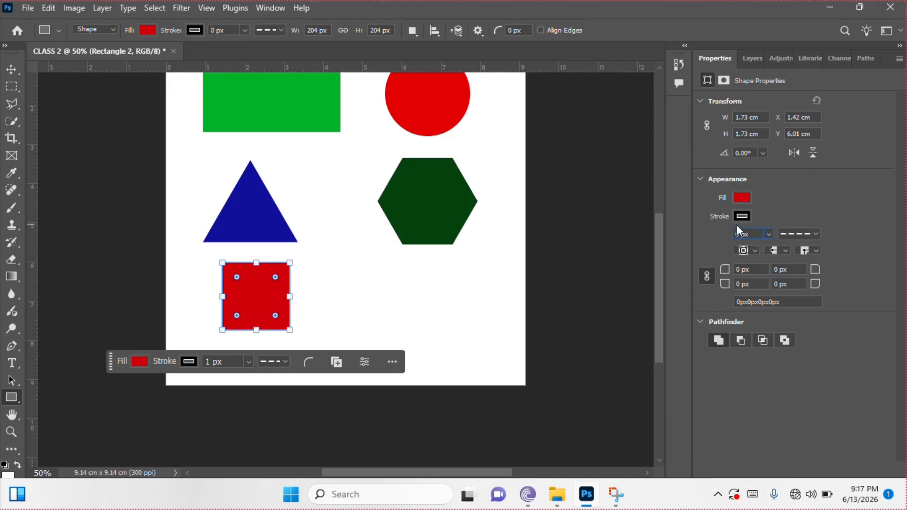
type("0")
key("Return")
left_click(380, 251)
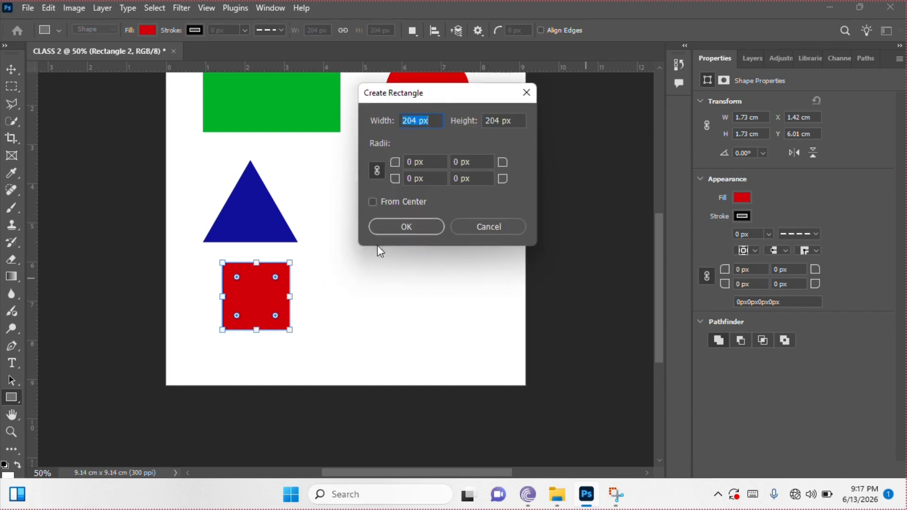
left_click(517, 227)
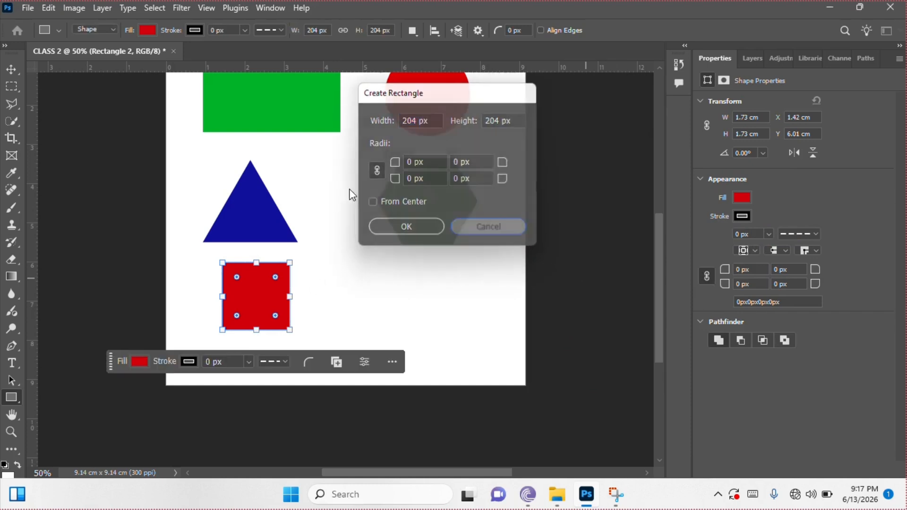
- Move the red square down and slightly left to about X 1.28 cm, Y 6.5 cm, centred beneath the triangle
left_click(12, 69)
left_click(574, 299)
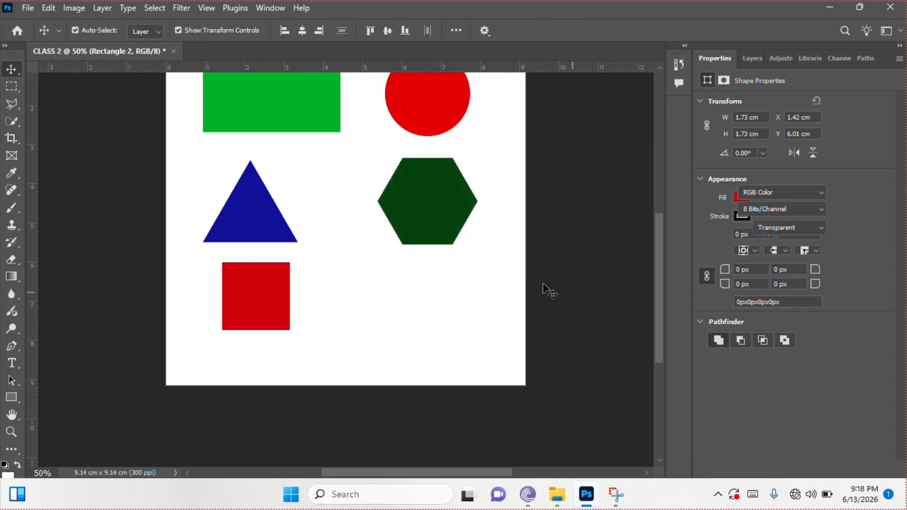
mouse_move(239, 310)
left_mouse_down()
mouse_move(233, 324)
mouse_move(226, 316)
left_mouse_up()
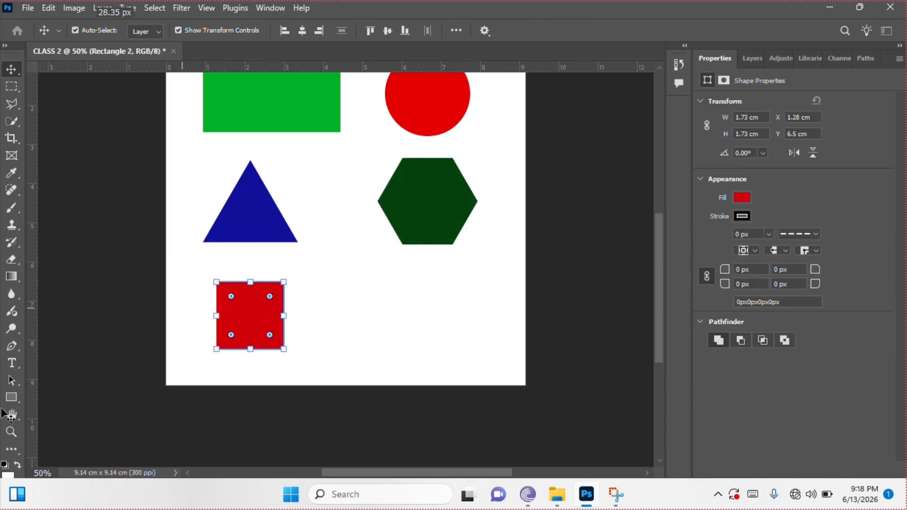
- Draw a nearly horizontal line about 442 px long with the Line tool, beside the red square and below the green hexagon
left_click(12, 397)
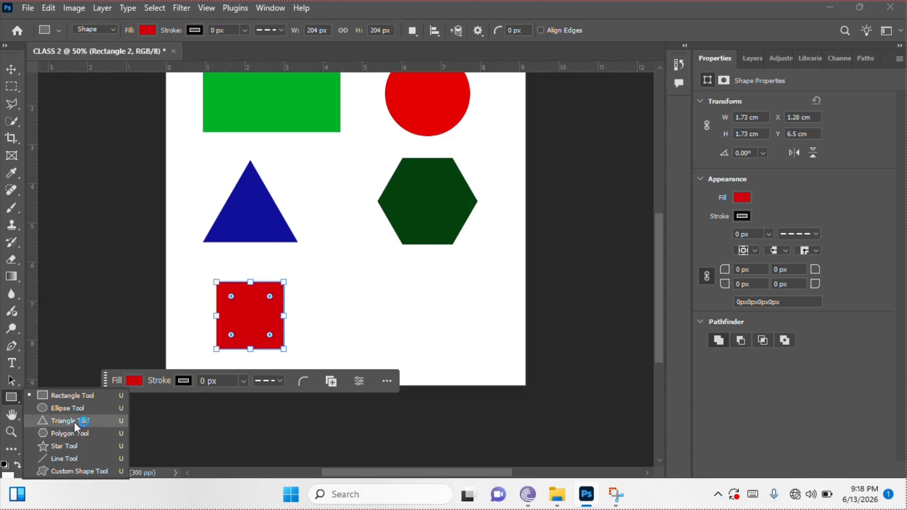
left_click(73, 457)
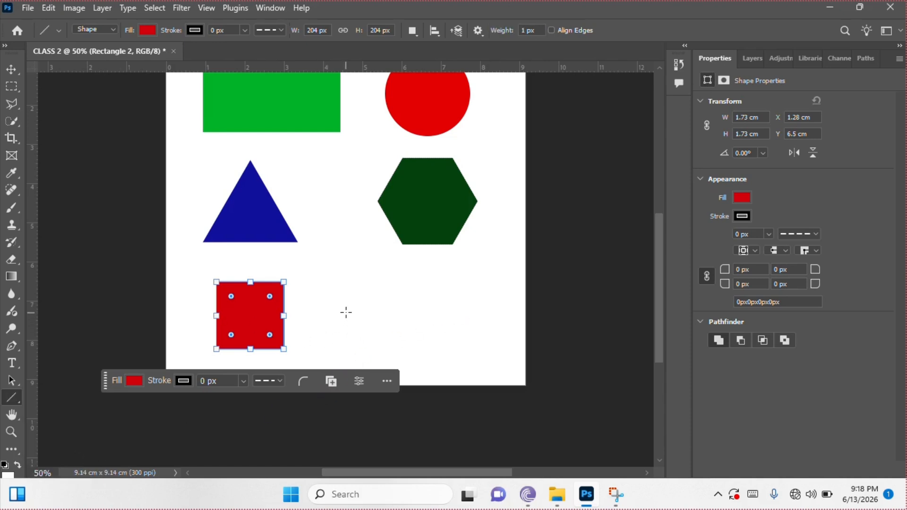
left_click_drag(345, 313, 499, 304)
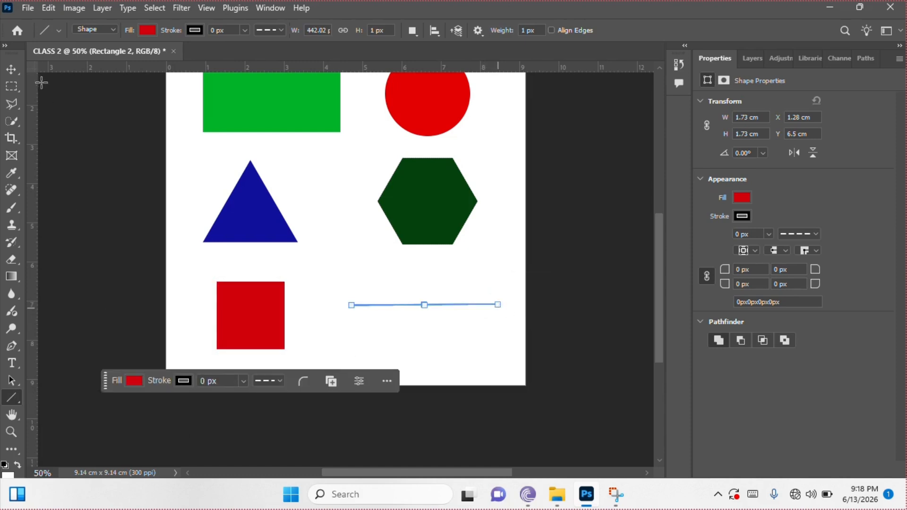
left_click(10, 70)
left_click(140, 147)
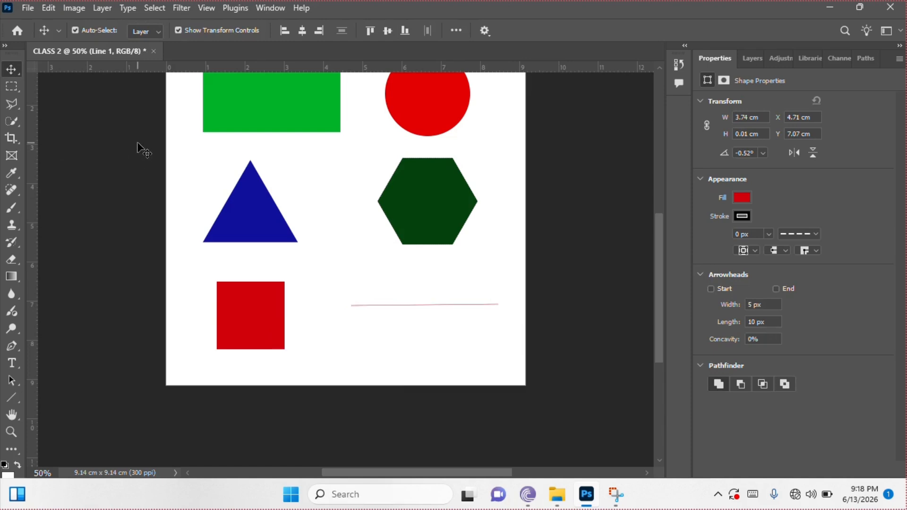
scroll(542, 311, "up", 2)
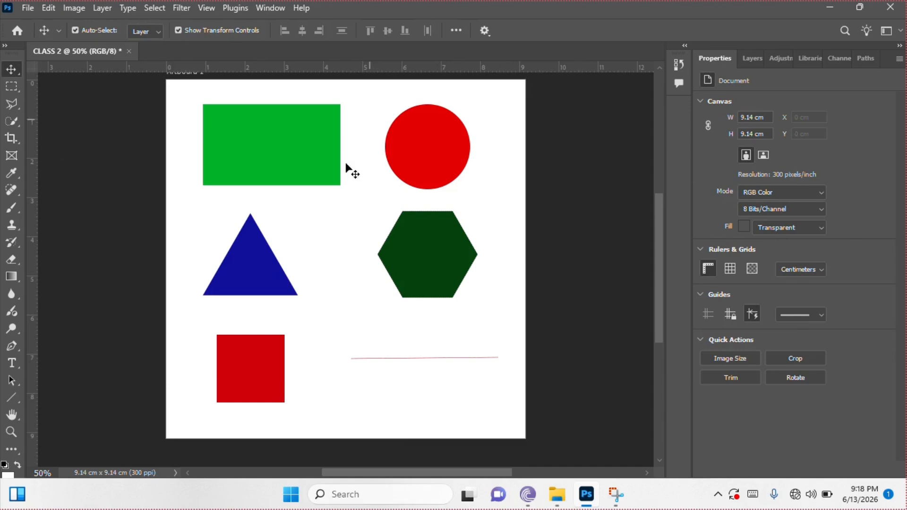
scroll(310, 304, "up", 1)
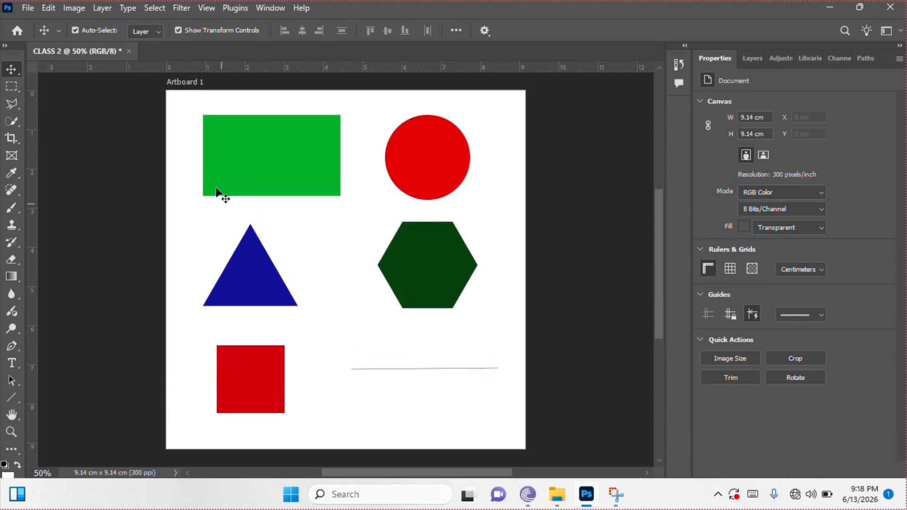
left_click(8, 398)
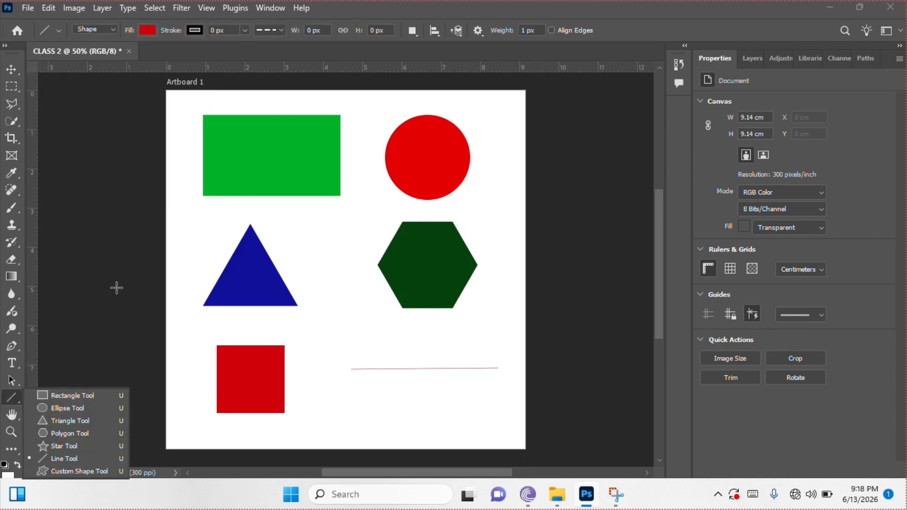
left_click(17, 68)
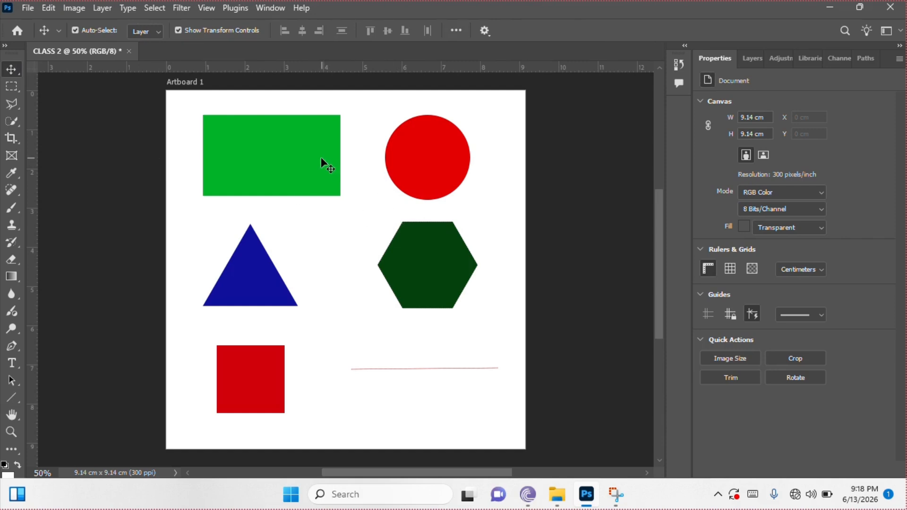
left_click(292, 151)
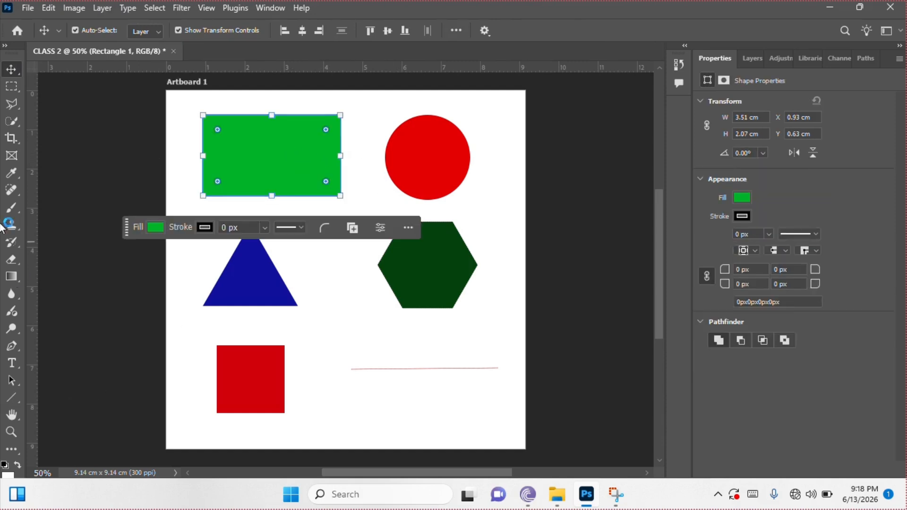
left_click(14, 401)
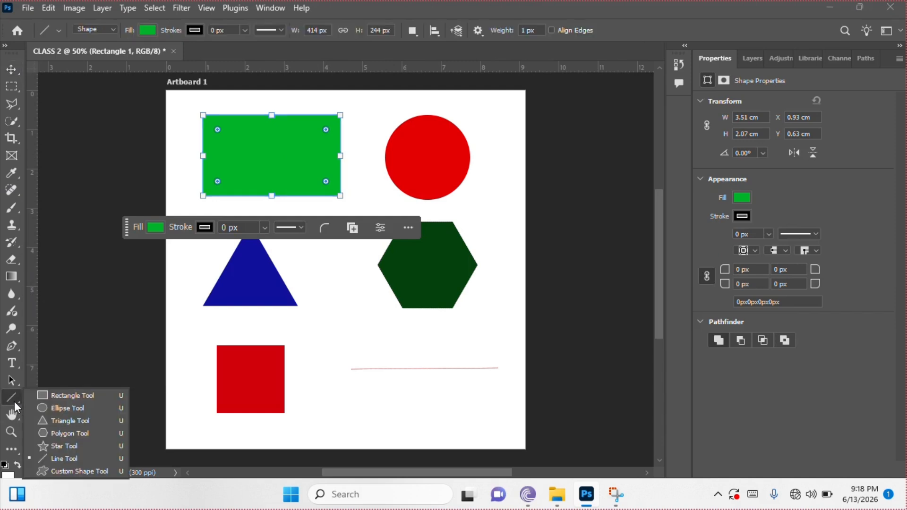
left_click(44, 408)
left_click(593, 141)
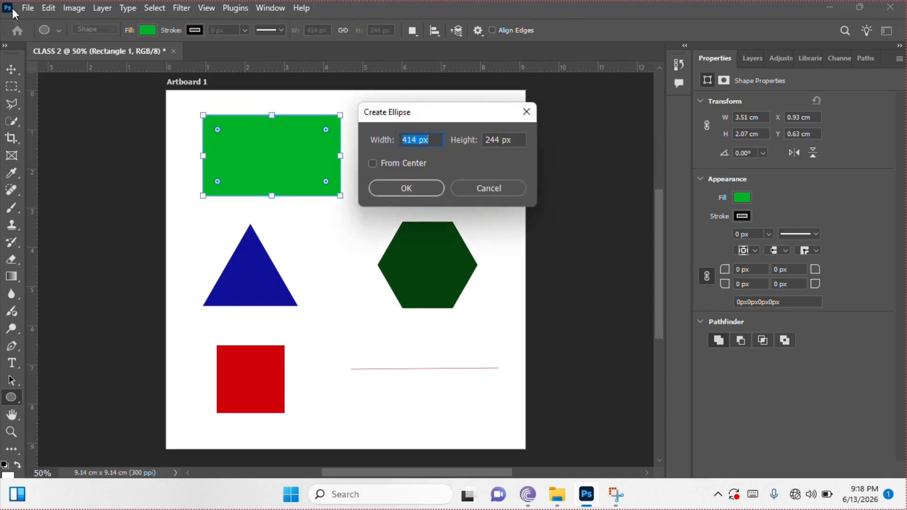
left_click(483, 187)
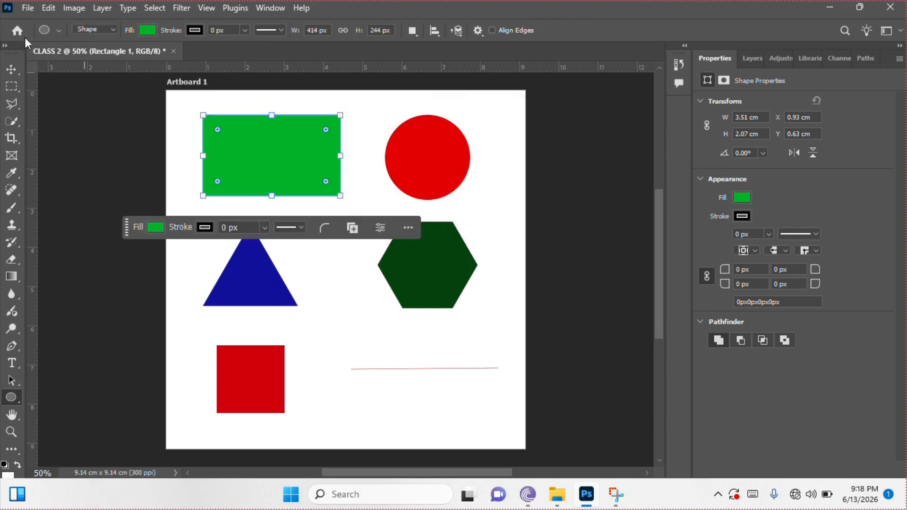
left_click(12, 70)
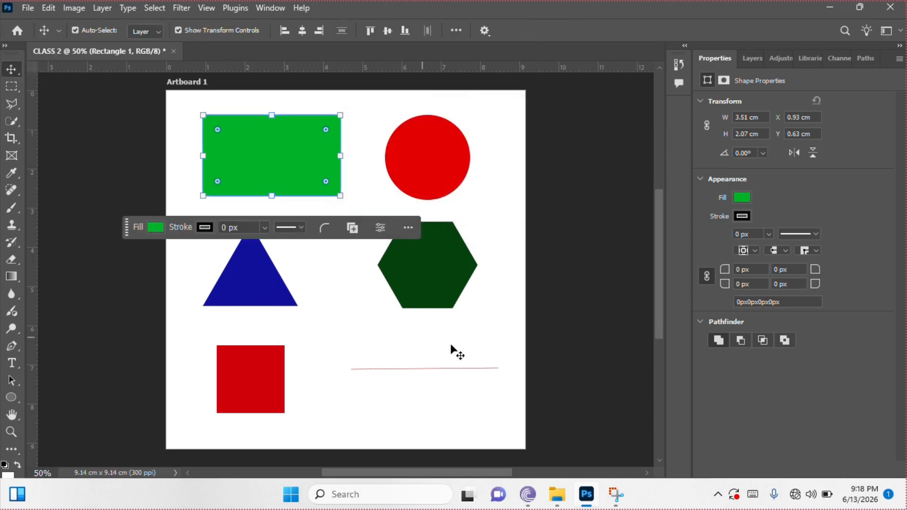
- Select all the shapes on the artboard together, including the line, and delete them
left_click(589, 187)
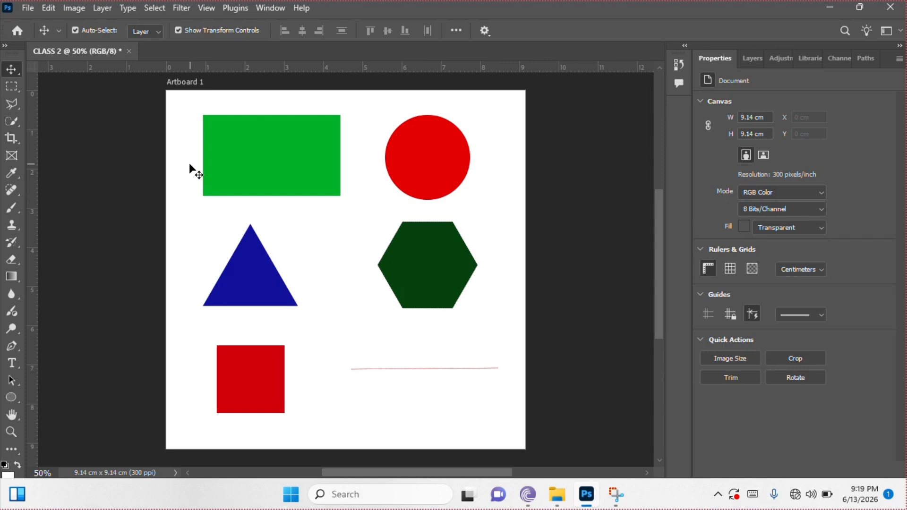
left_click_drag(190, 163, 491, 415)
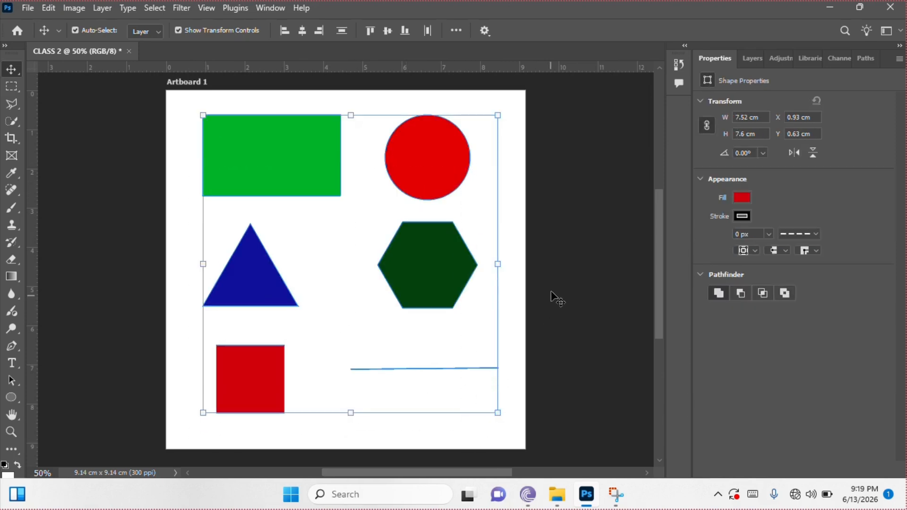
key("Delete")
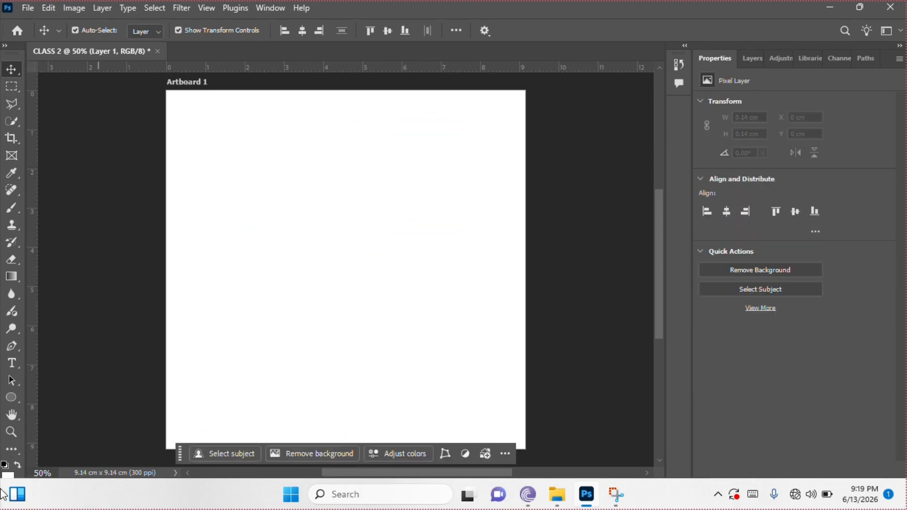
- Draw a green rectangle about 416 px by 226 px near the artboard's upper-left corner and deselect it
left_click(18, 399)
left_click(71, 395)
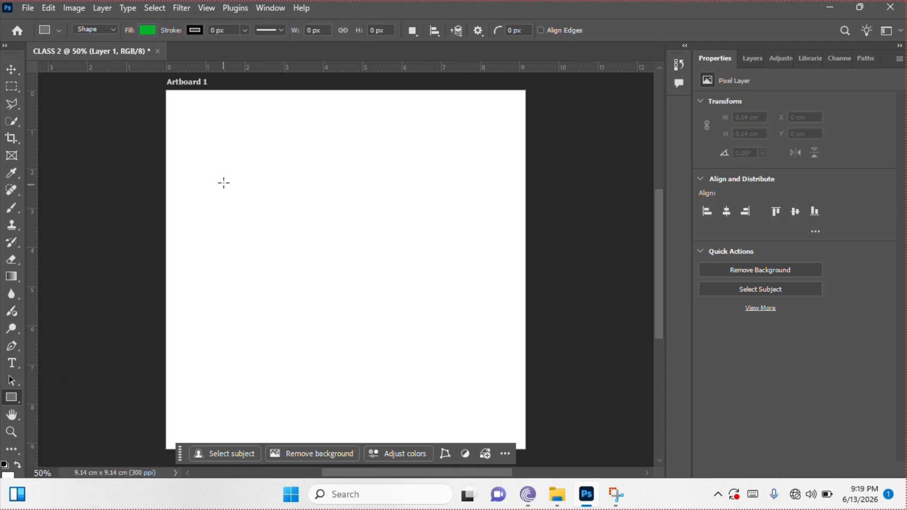
left_click_drag(192, 115, 330, 189)
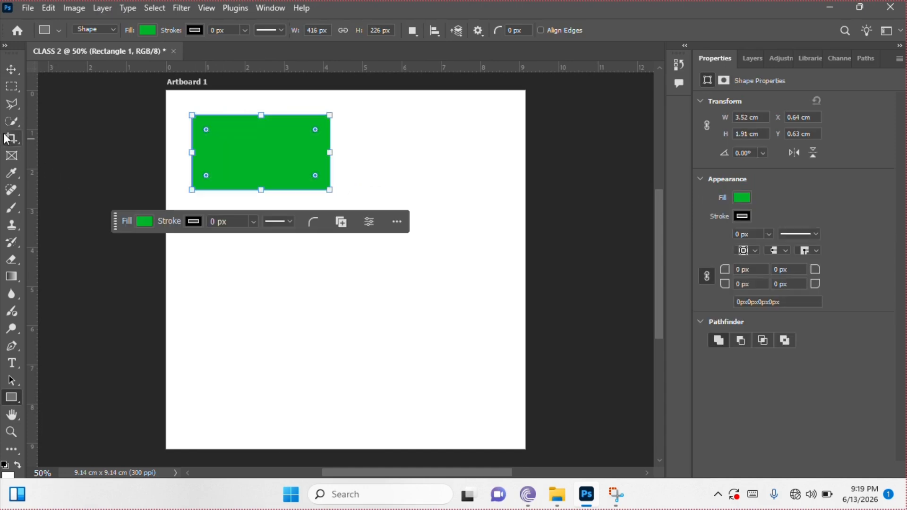
left_click(14, 70)
left_click(217, 367)
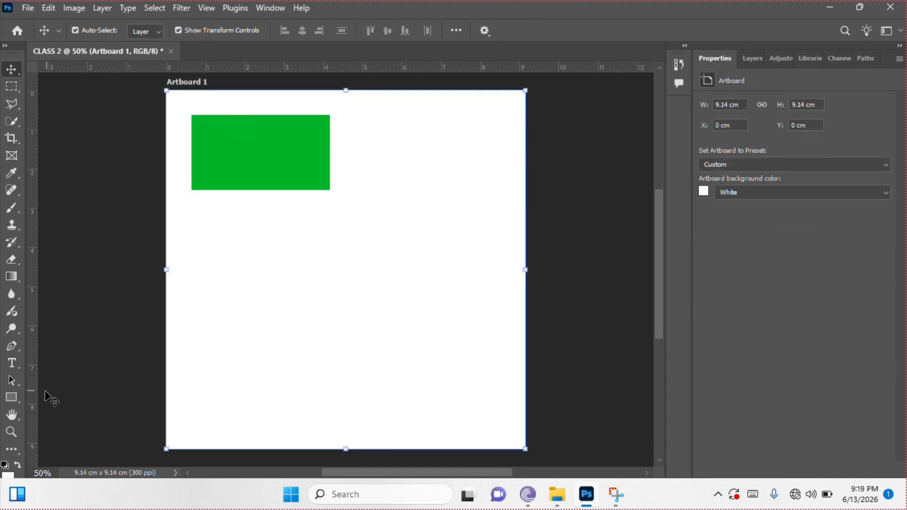
- Draw a square about 240 px by 240 px outward from its centre with the Rectangle tool, beside the green rectangle
left_click_drag(13, 398, 54, 399)
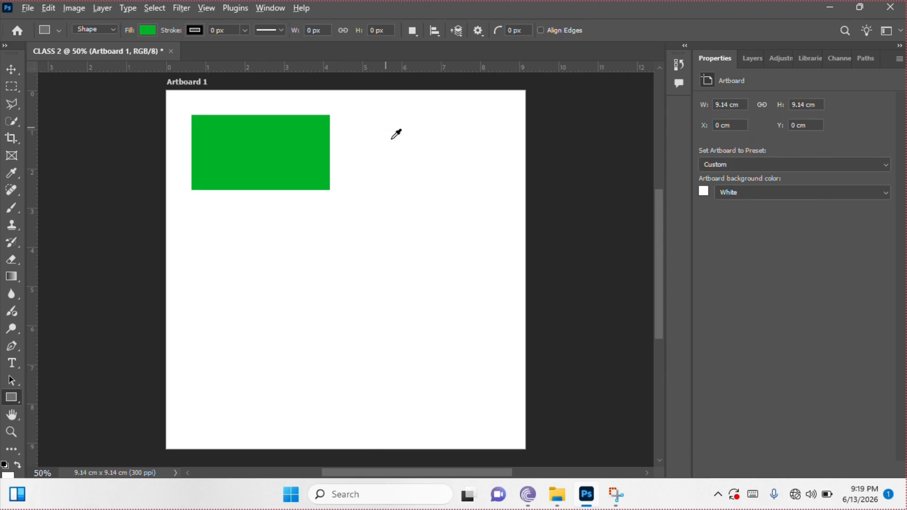
left_click(399, 146, "alt")
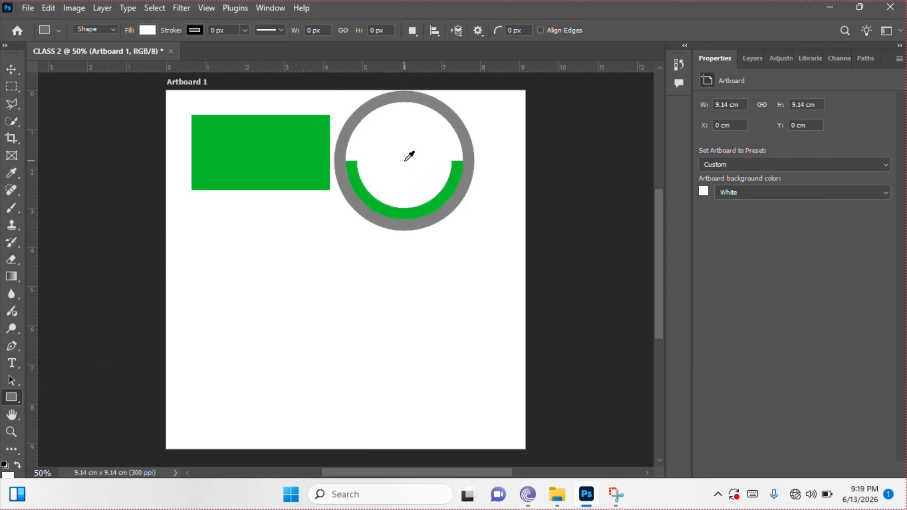
left_click_drag(395, 145, 432, 201)
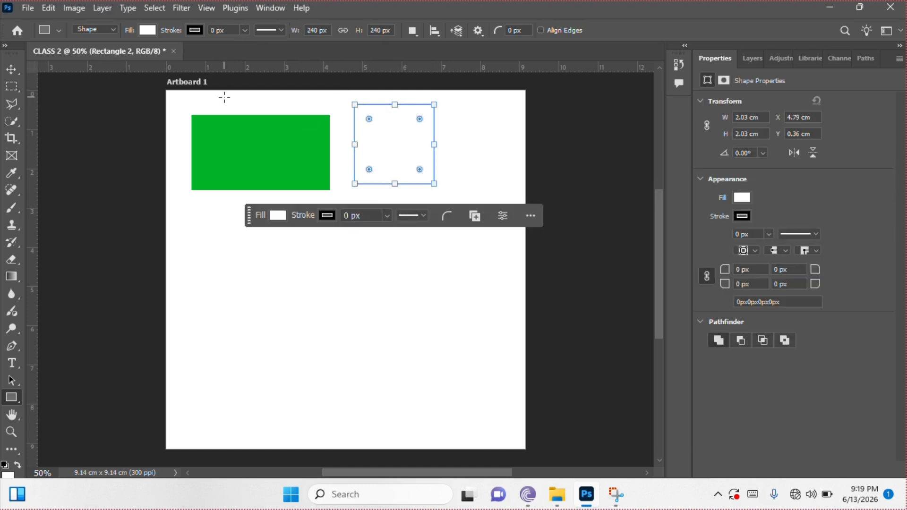
- Fill the new square with the recently used red and move it so its top edge lines up with the green rectangle's
left_click(741, 197)
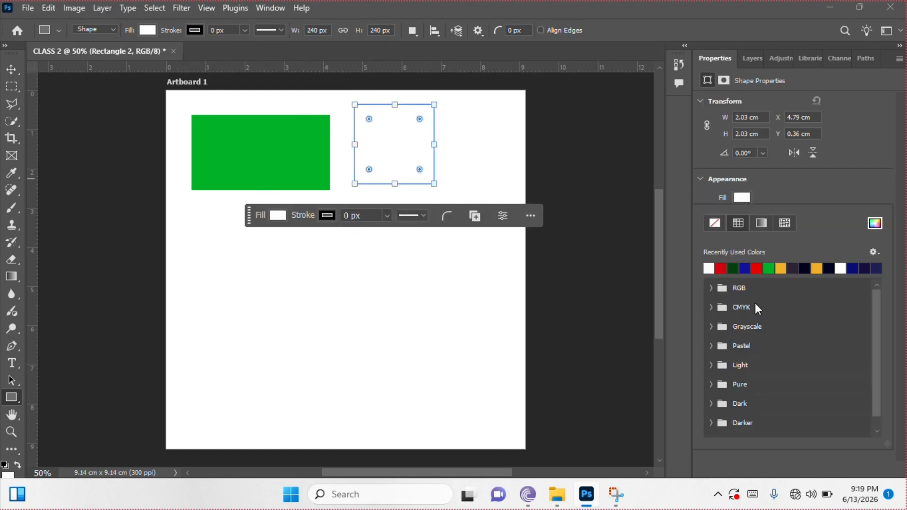
left_click(721, 268)
left_click(11, 69)
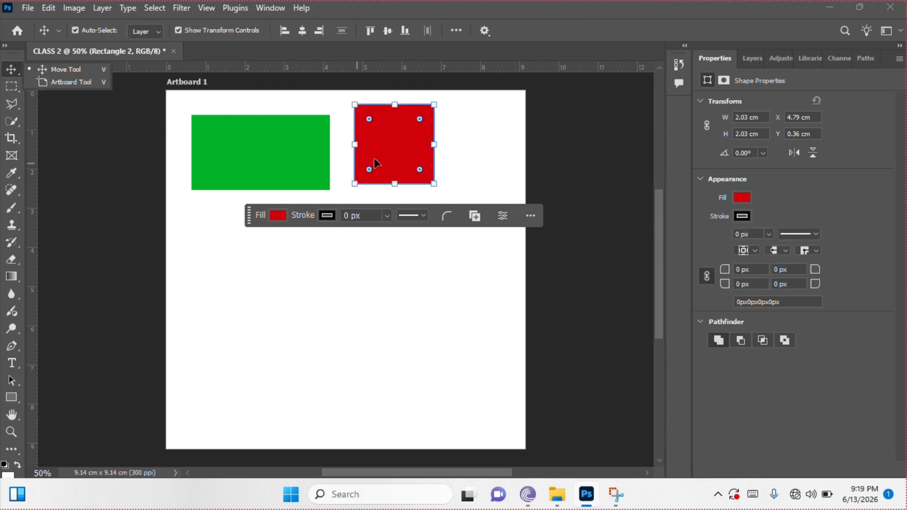
left_click_drag(410, 149, 419, 160)
left_click(246, 262)
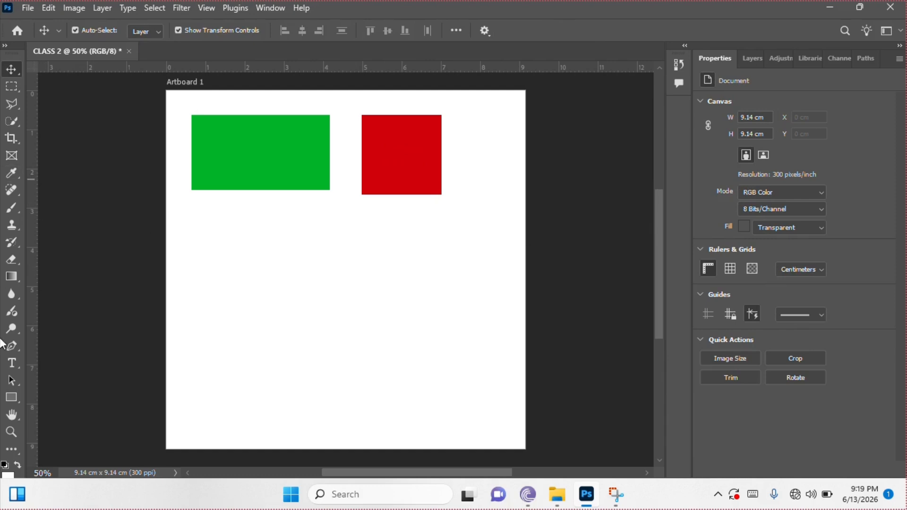
- Draw a red circle about 268 px across from its centre below the green rectangle and move it to about X 0.86 cm, Y 3 cm
left_click(14, 401)
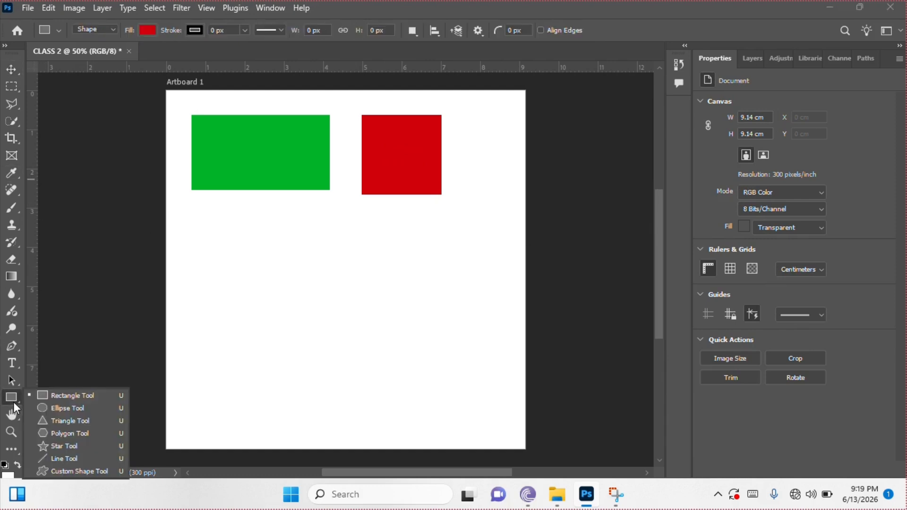
left_click(59, 409)
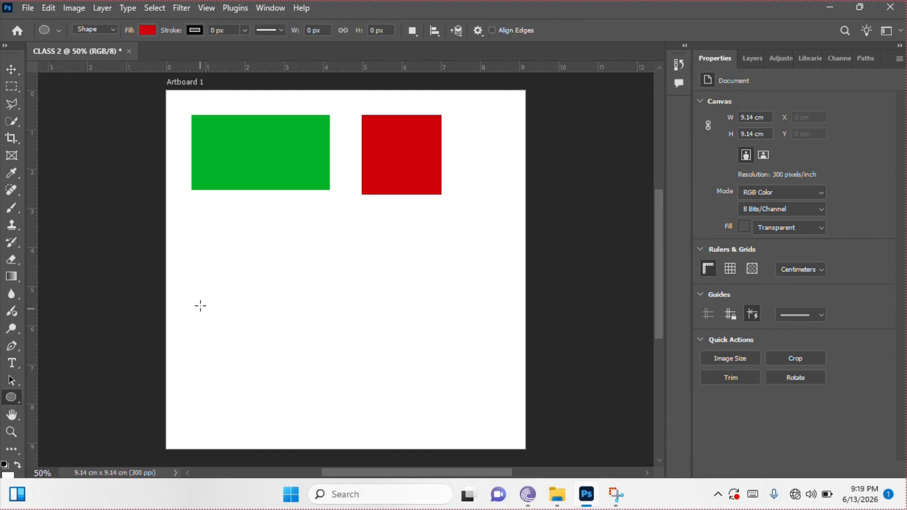
left_click_drag(234, 246, 276, 303)
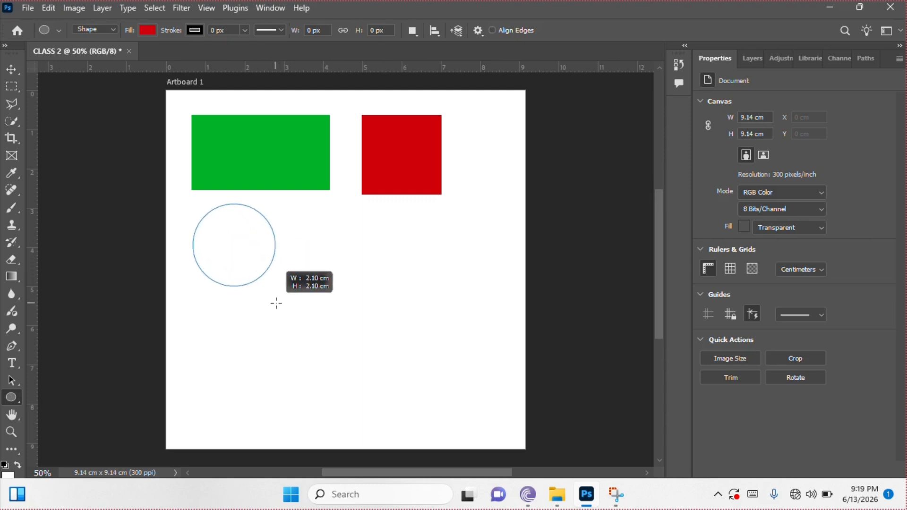
left_click_drag(276, 303, 279, 304)
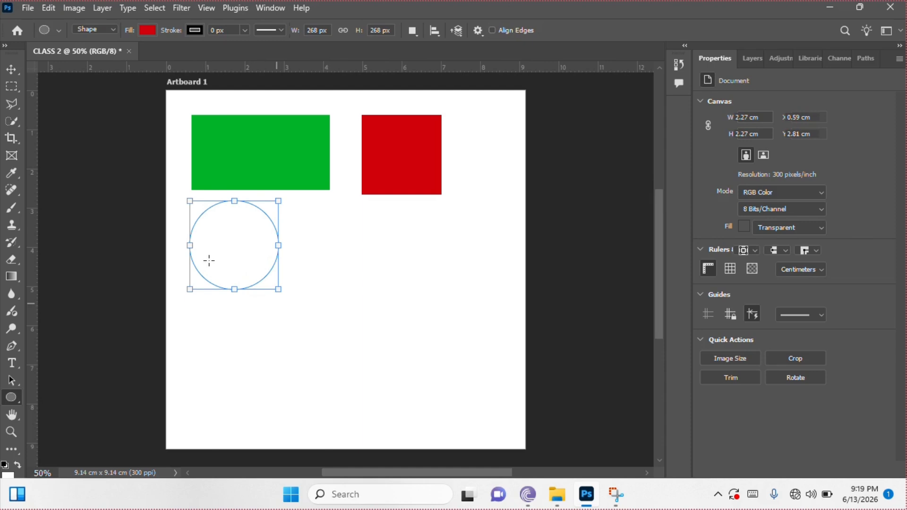
left_click(11, 69)
mouse_move(248, 256)
left_mouse_down()
mouse_move(259, 271)
mouse_move(268, 266)
left_mouse_up()
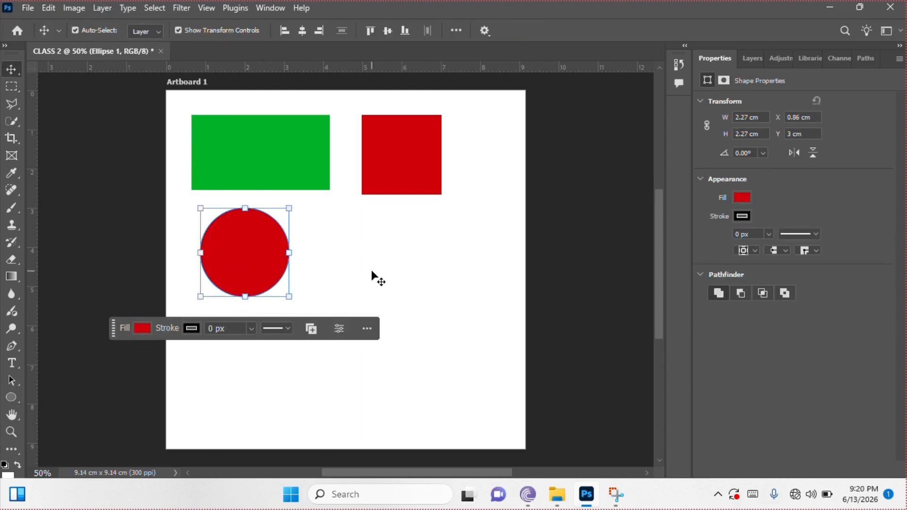
left_click(557, 218)
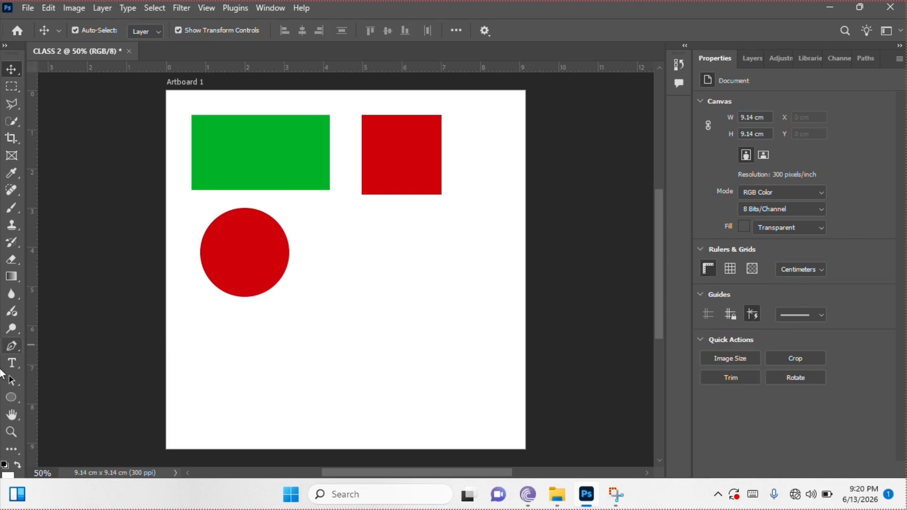
- Draw a red ellipse about 396 px by 238 px below the red square and move it to about X 4.45 cm, Y 3.25 cm
left_click(10, 399)
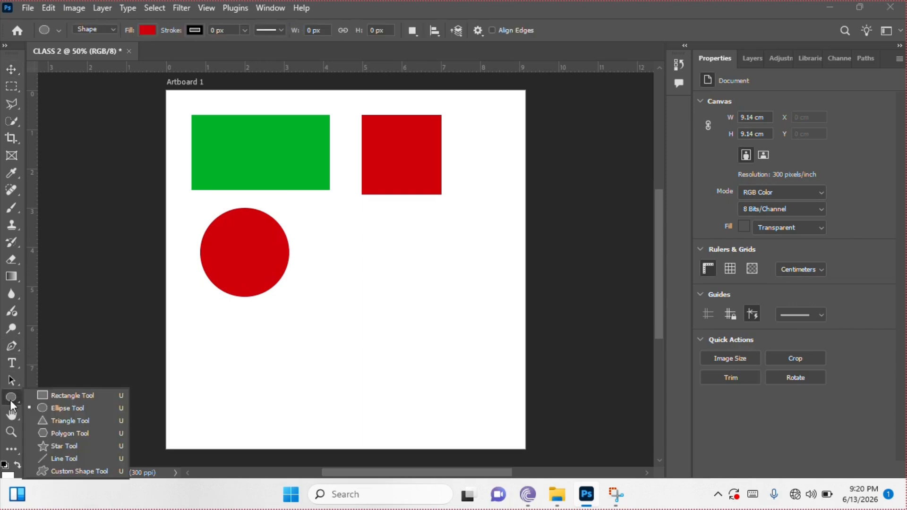
left_click(55, 409)
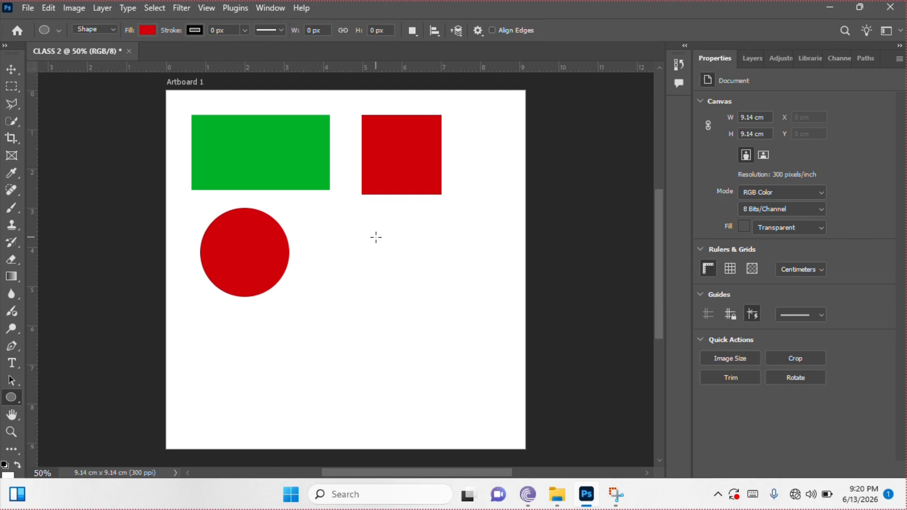
left_click_drag(376, 237, 507, 316)
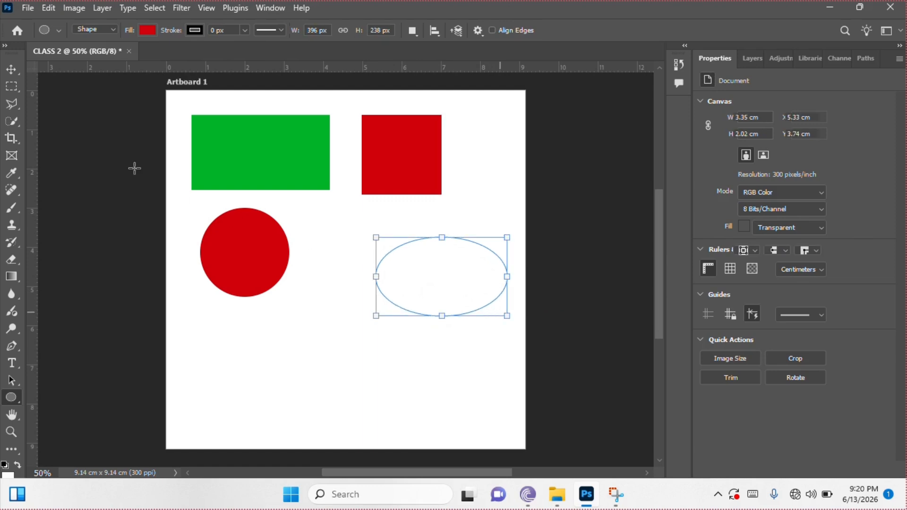
left_click(11, 69)
left_click_drag(453, 288, 417, 271)
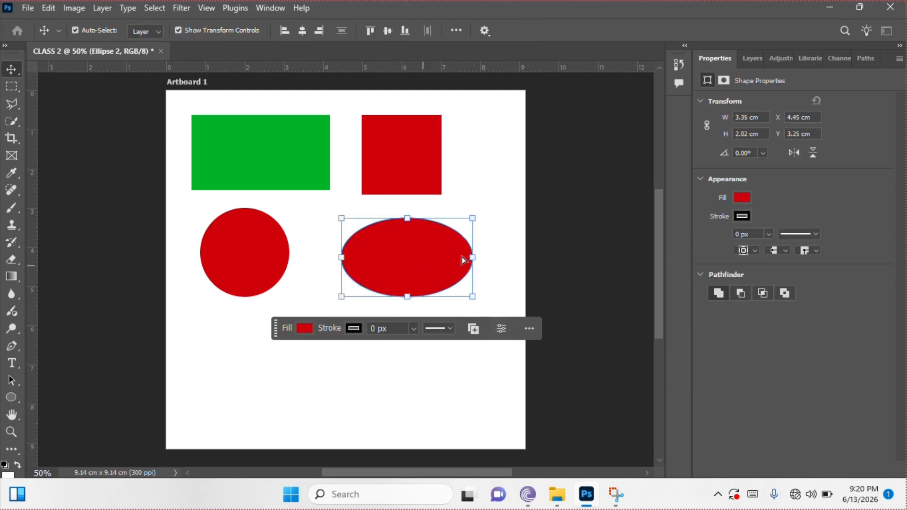
- Recolour the ellipse below the red square with a custom dark blue fill and deselect it
left_click(742, 197)
left_click(875, 224)
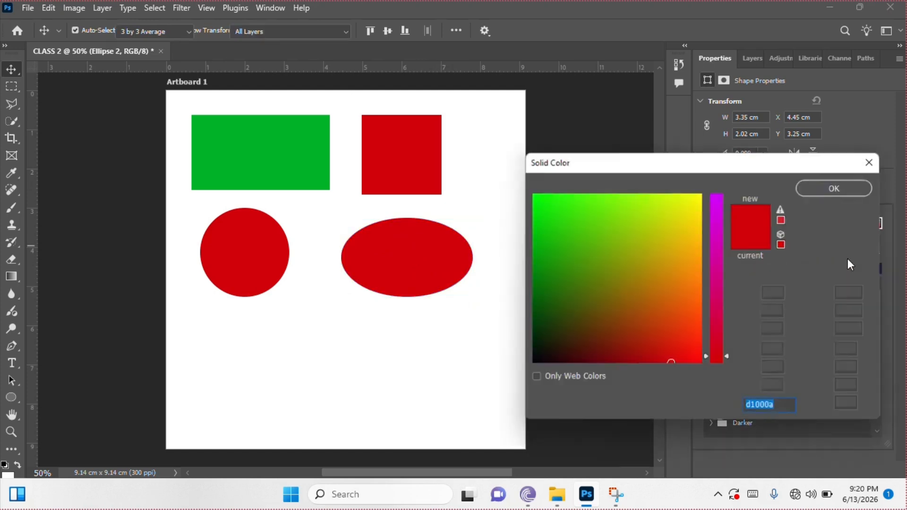
left_click(544, 294)
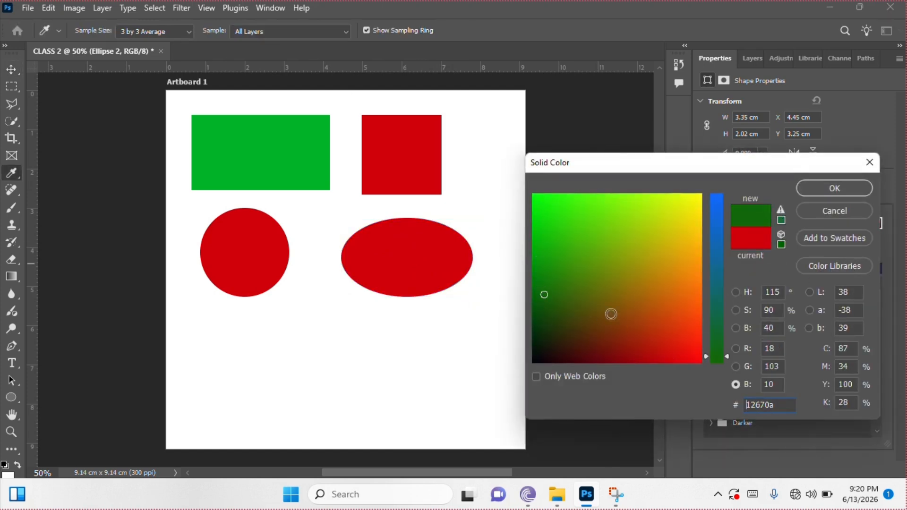
left_click(715, 202)
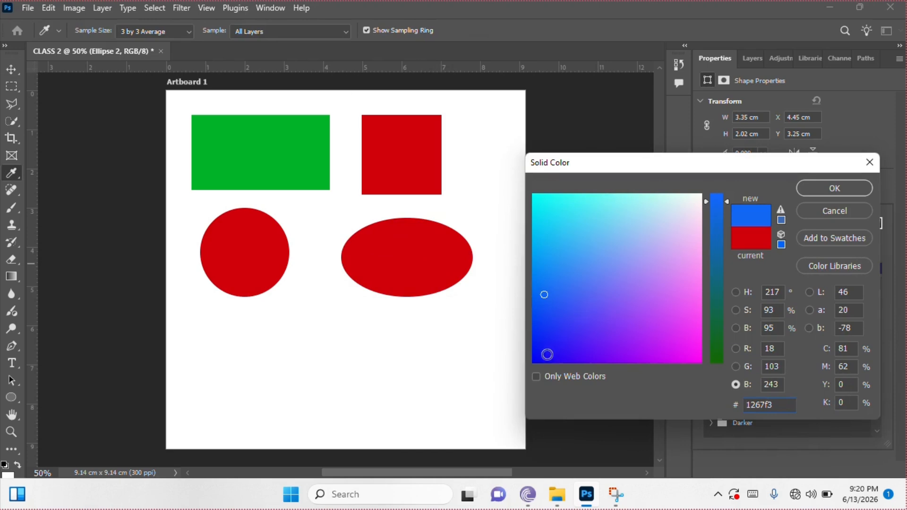
left_click(538, 362)
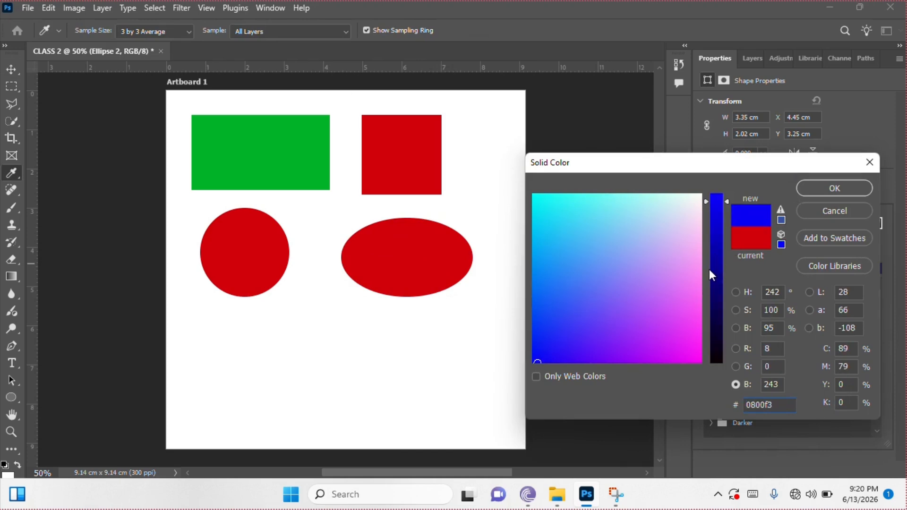
left_click(716, 257)
left_click(835, 188)
key("v")
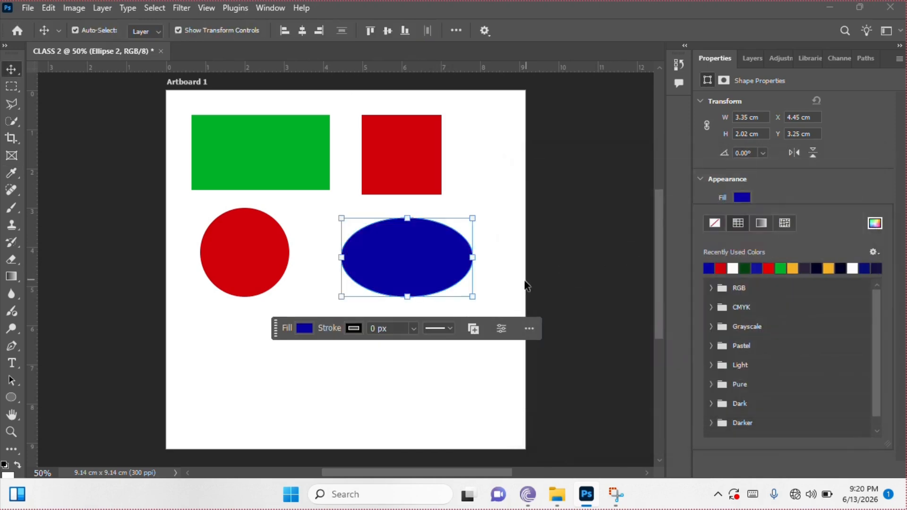
left_click(595, 262)
- Draw a triangle about 302 px by 240 px below the red circle and move it to about X 0.64 cm, Y 5.91 cm
scroll(331, 293, "down", 1)
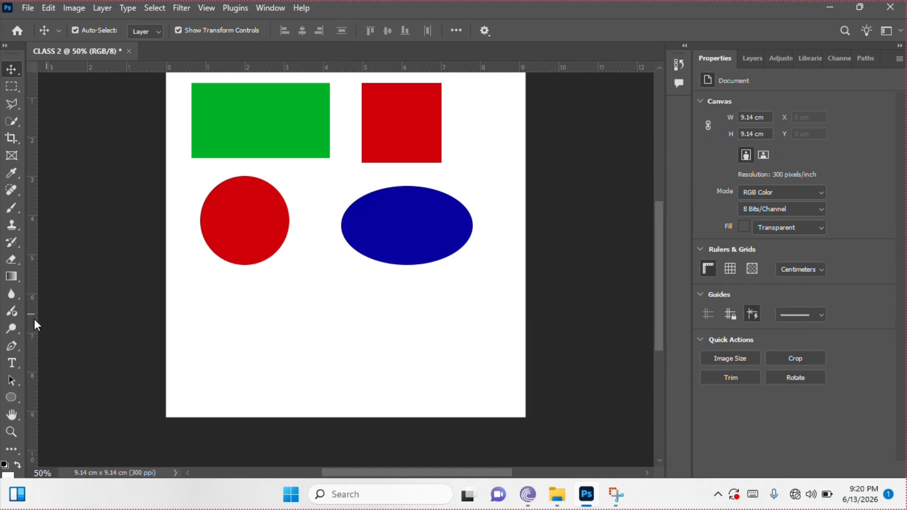
left_click(9, 393)
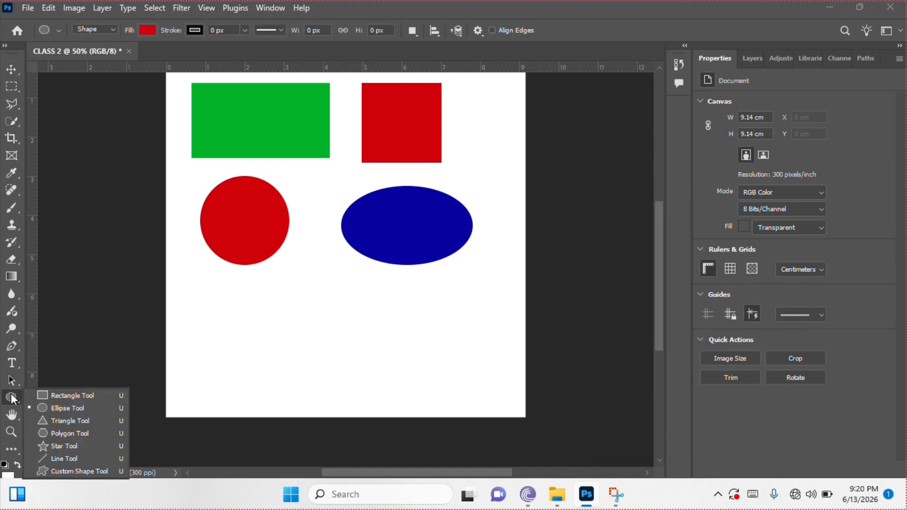
left_click(64, 421)
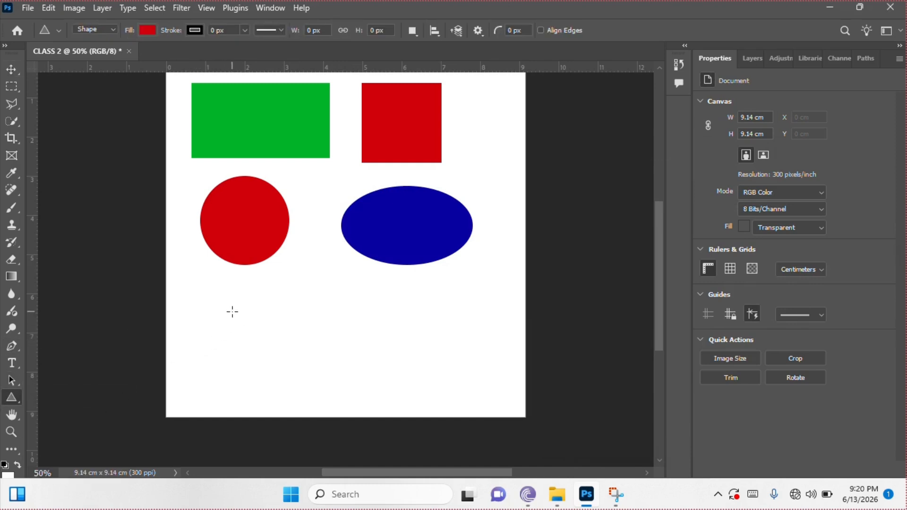
left_click_drag(232, 314, 332, 391)
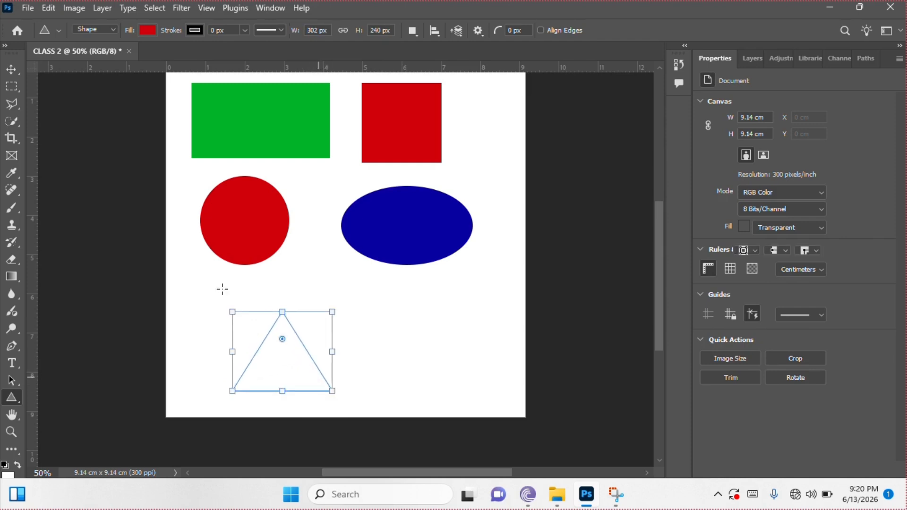
left_click(12, 69)
left_click_drag(285, 374, 245, 352)
- Fill the triangle with the near-black colour 080000 and deselect it
left_click(742, 197)
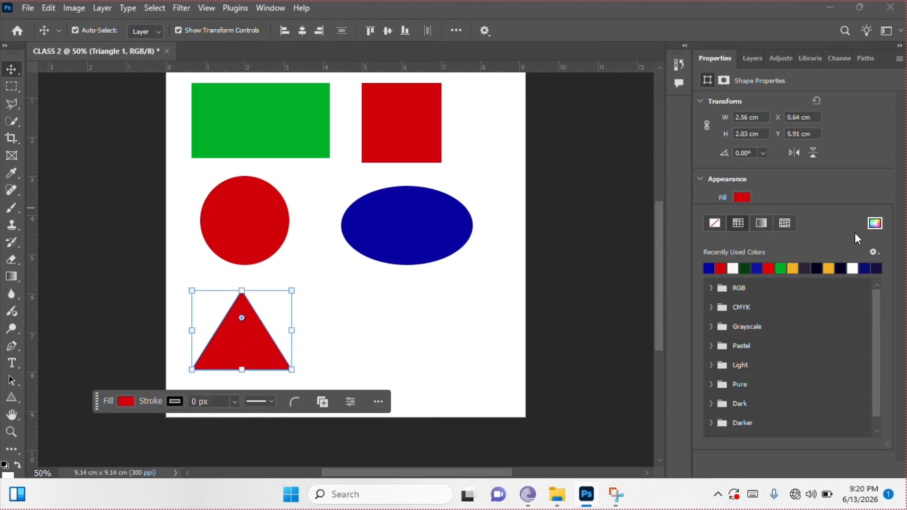
left_click(875, 223)
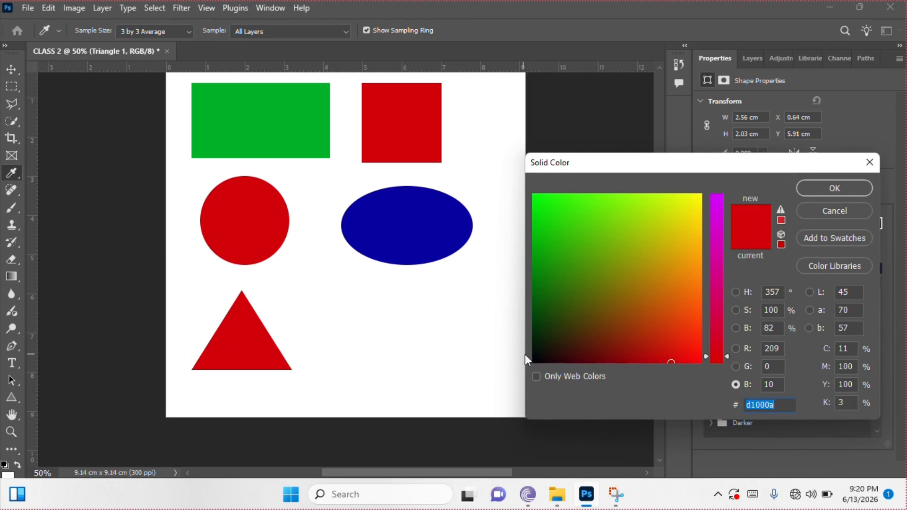
left_click(536, 361)
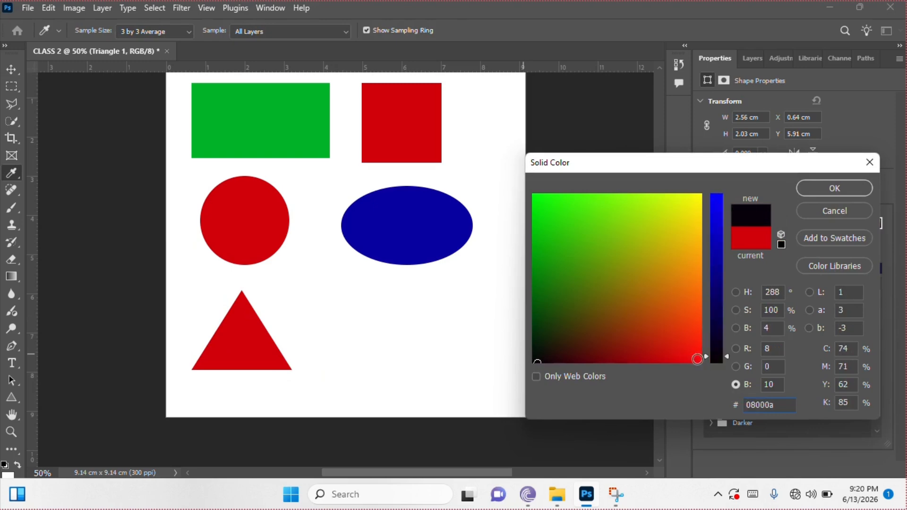
left_click_drag(715, 358, 717, 369)
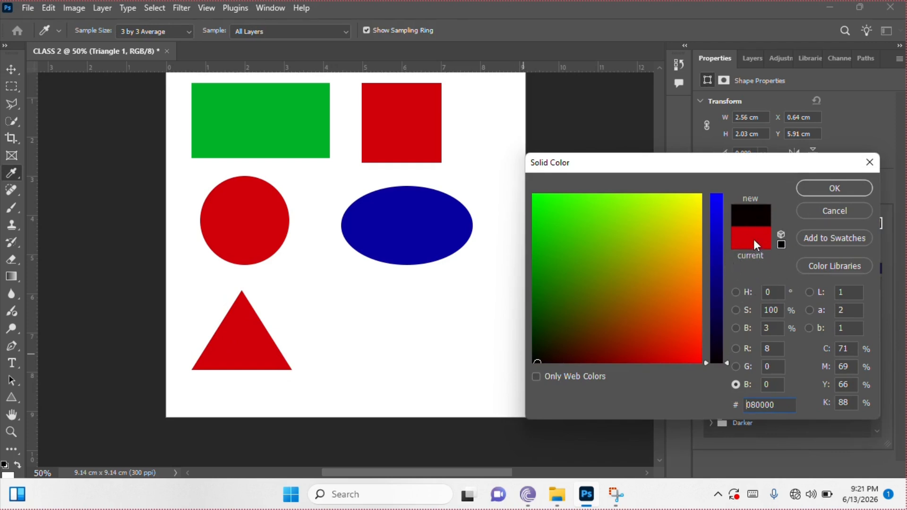
left_click(817, 194)
left_click(189, 318)
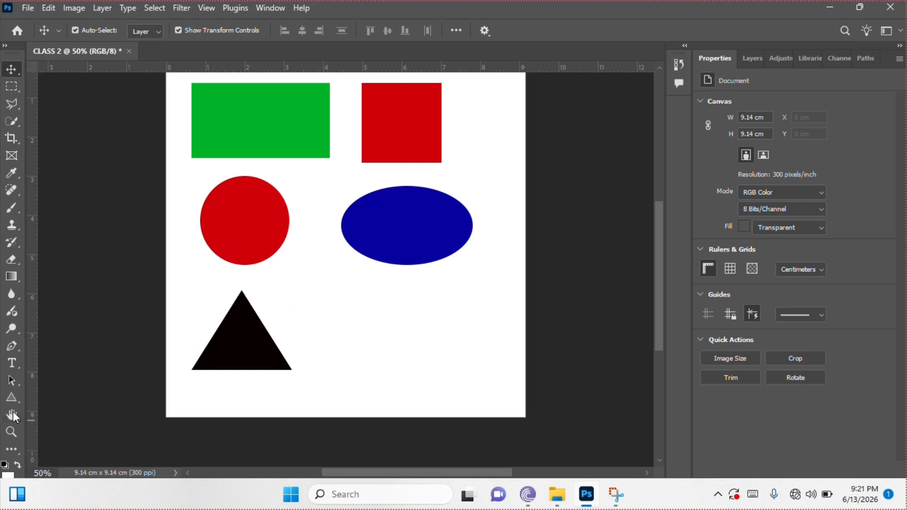
- Draw a six-sided polygon about 2.24 cm by 1.94 cm and centre it under the blue ellipse at about X 5.01 cm, Y 5.86 cm
left_click(14, 396)
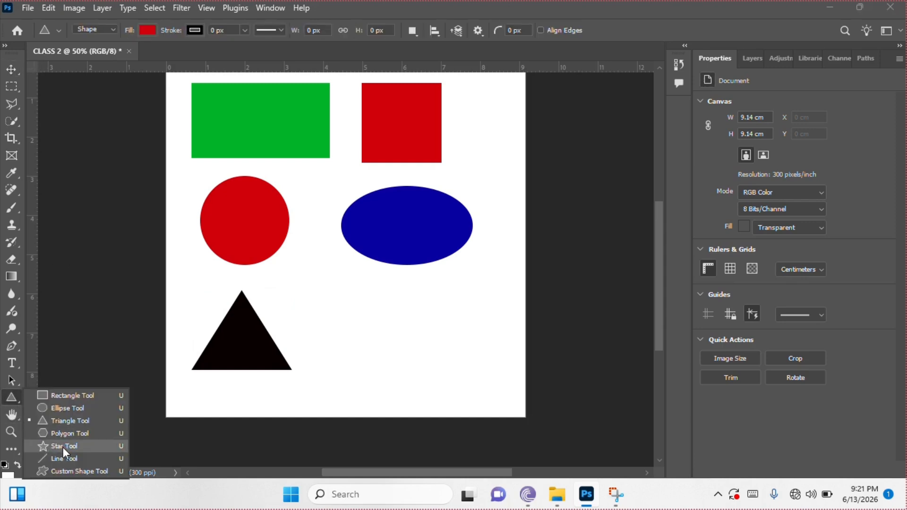
left_click(64, 432)
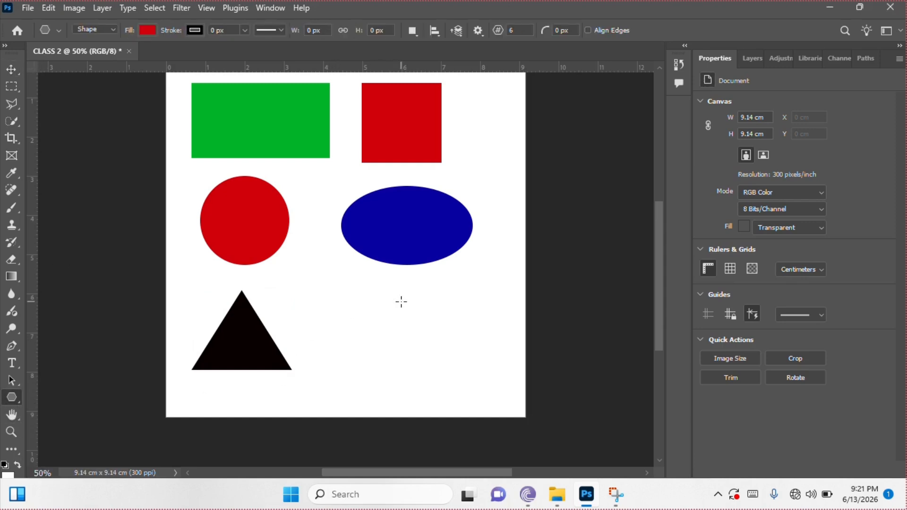
left_click_drag(405, 310, 441, 355)
left_click(12, 70)
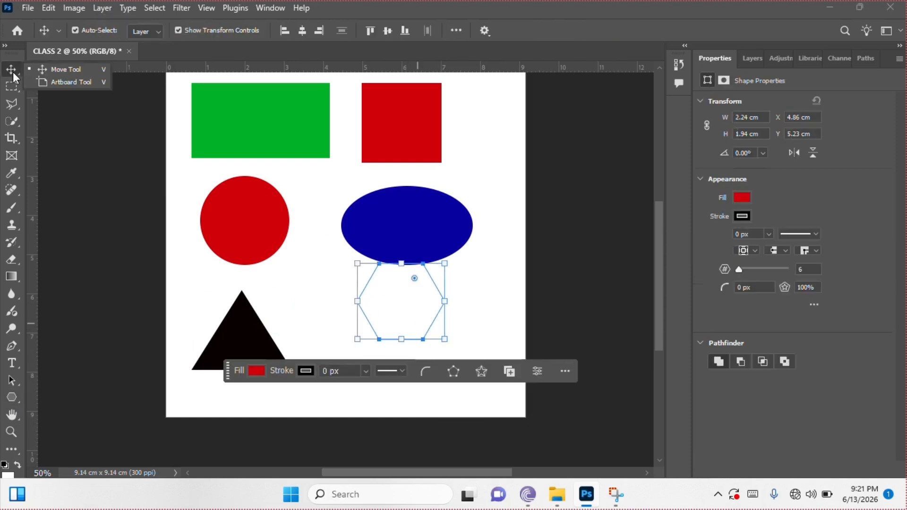
left_click_drag(403, 307, 411, 335)
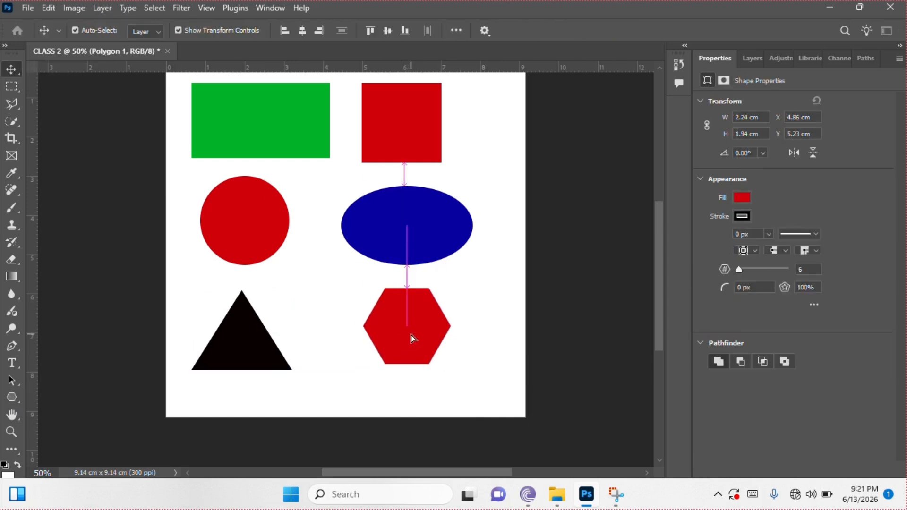
- Fill the hexagon with the orange-brown colour bc610a and deselect it
left_click(743, 198)
left_click(875, 223)
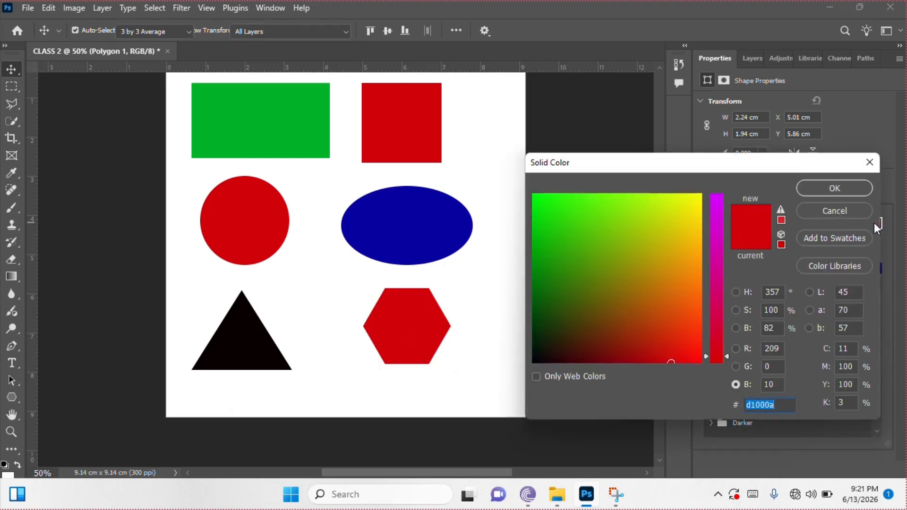
left_click(655, 231)
mouse_move(671, 223)
left_mouse_down()
mouse_move(701, 198)
mouse_move(689, 323)
mouse_move(673, 308)
mouse_move(682, 296)
mouse_move(666, 306)
mouse_move(657, 298)
left_mouse_up()
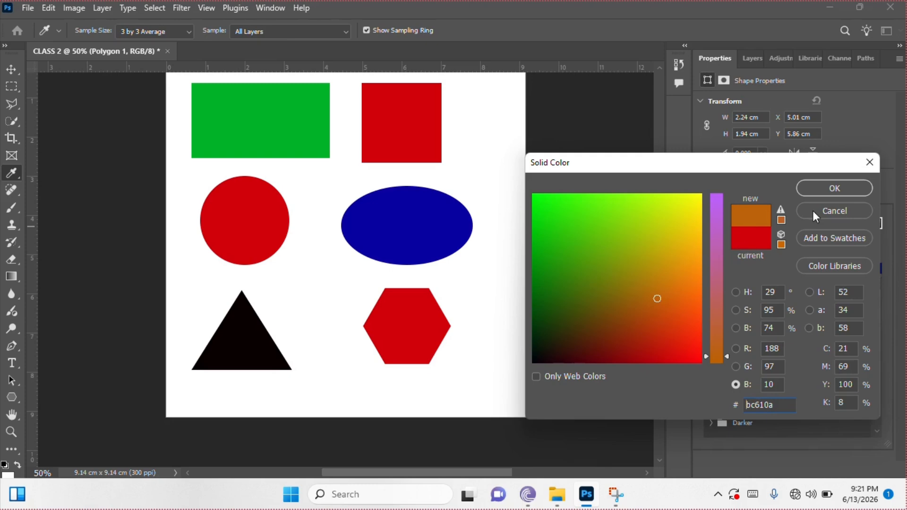
left_click(816, 185)
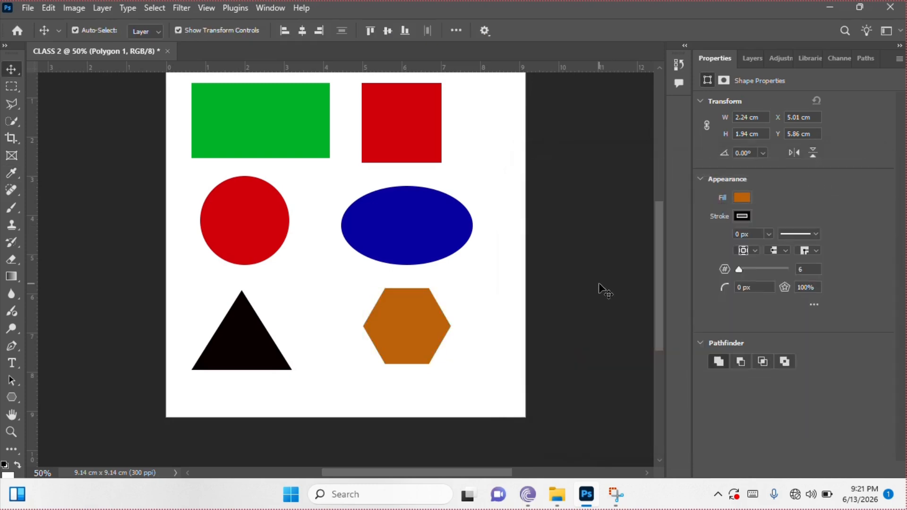
left_click(599, 284)
scroll(591, 305, "up", 1)
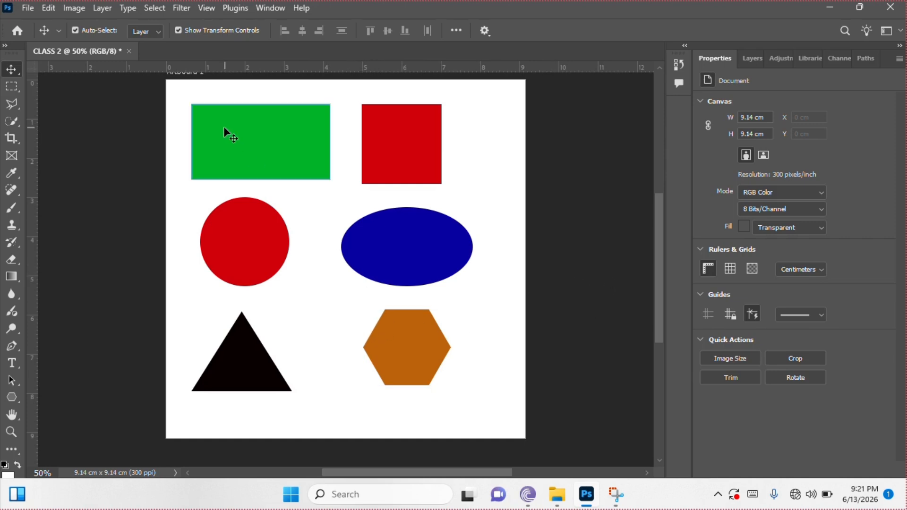
scroll(496, 196, "up", 2)
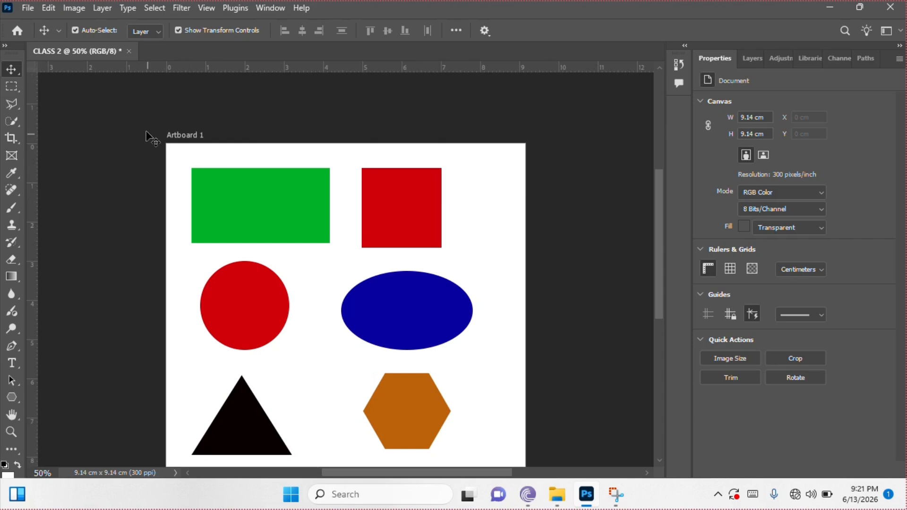
scroll(424, 316, "down", 2)
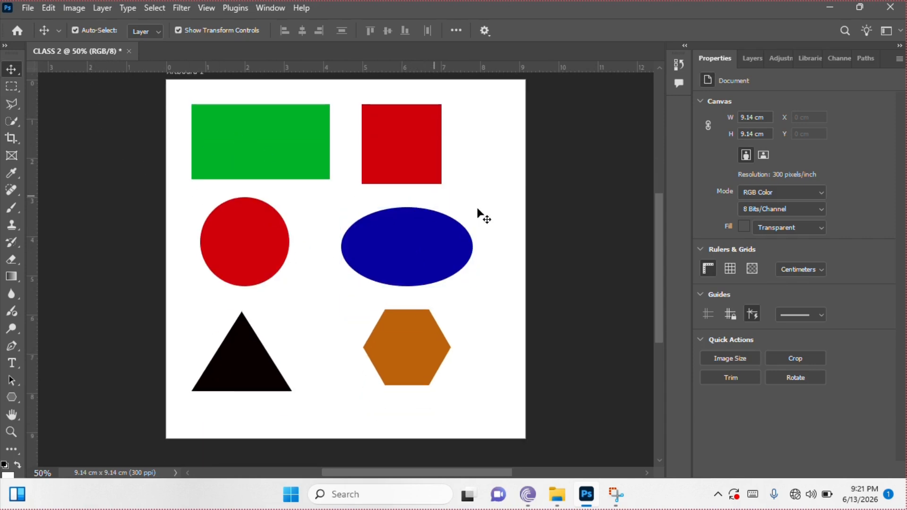
- Start a quick PNG export of the artboard and choose the 00 CLASS folder on New Volume as its destination
left_click(28, 10)
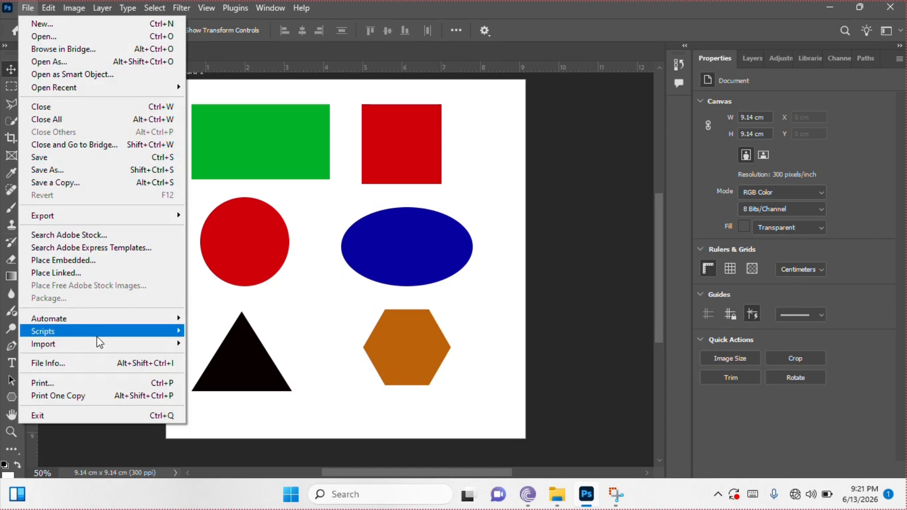
mouse_move(134, 216)
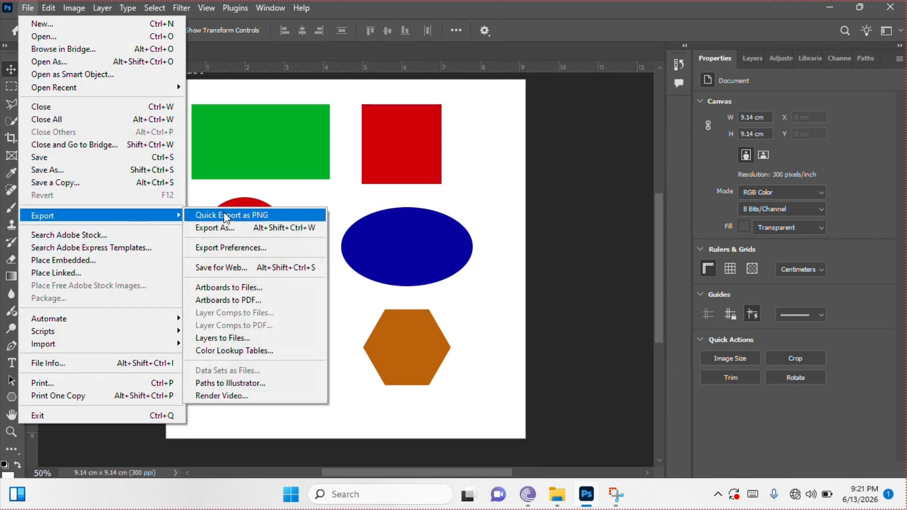
left_click(256, 214)
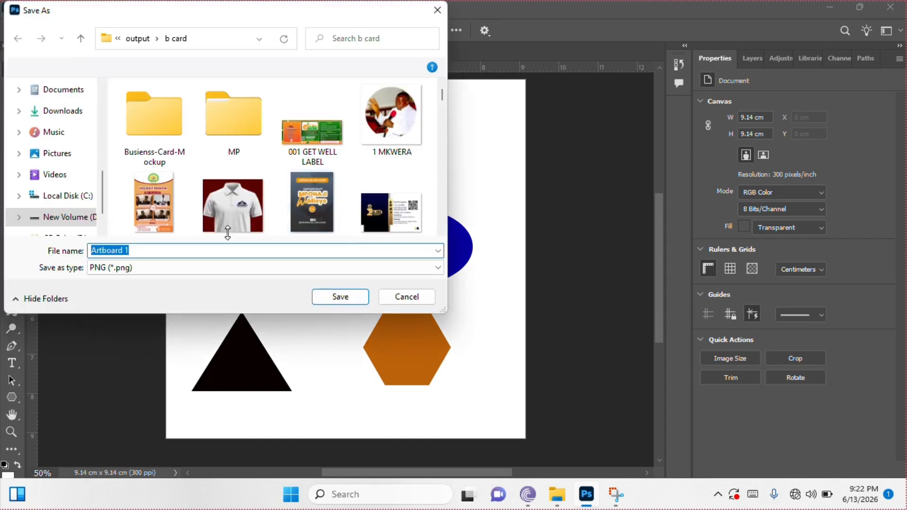
scroll(100, 165, "up", 5)
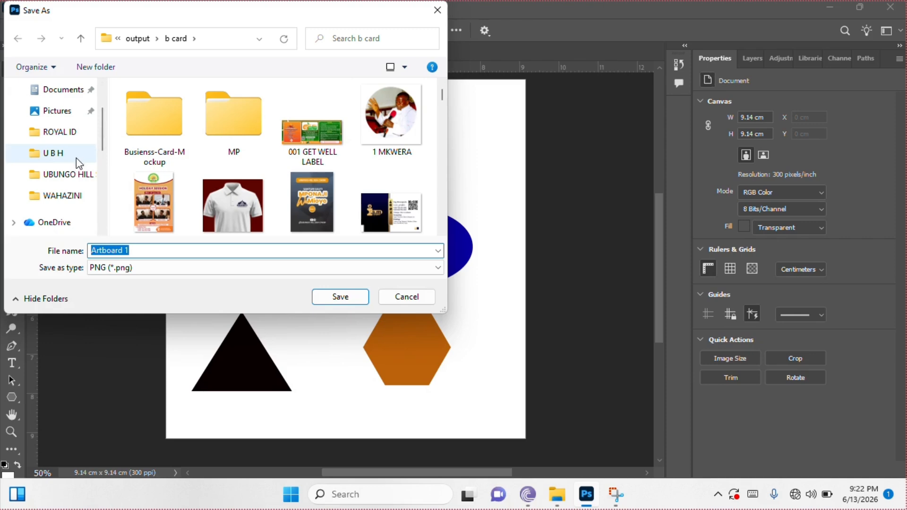
left_click(68, 195)
left_click(163, 39)
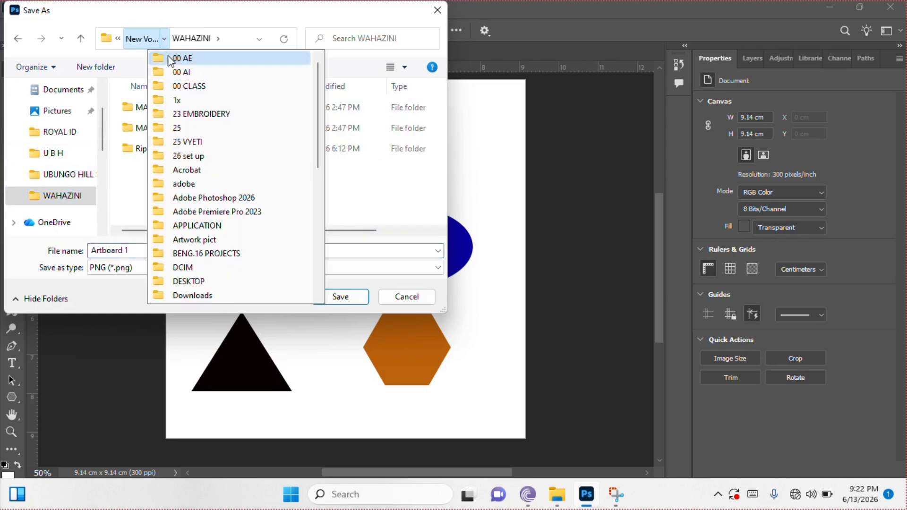
left_click(203, 89)
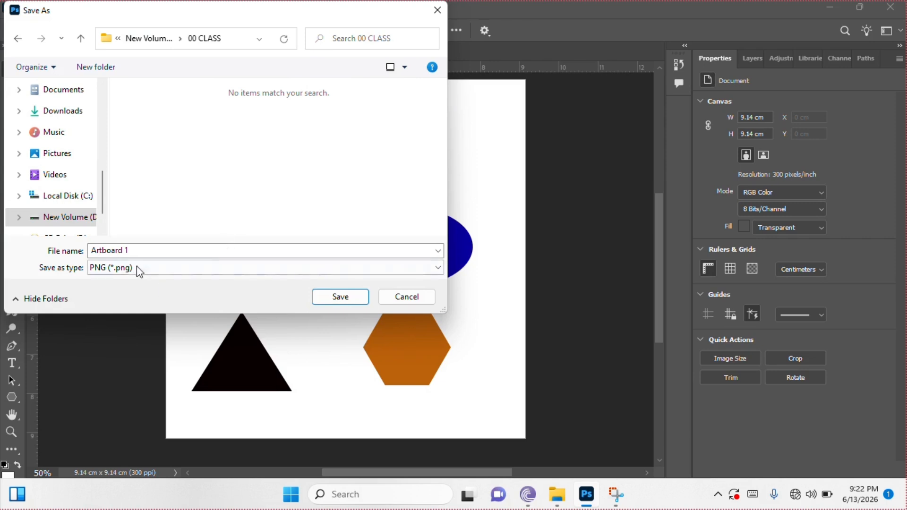
- Name the exported PNG C2 and save it
left_click(133, 251)
type("C")
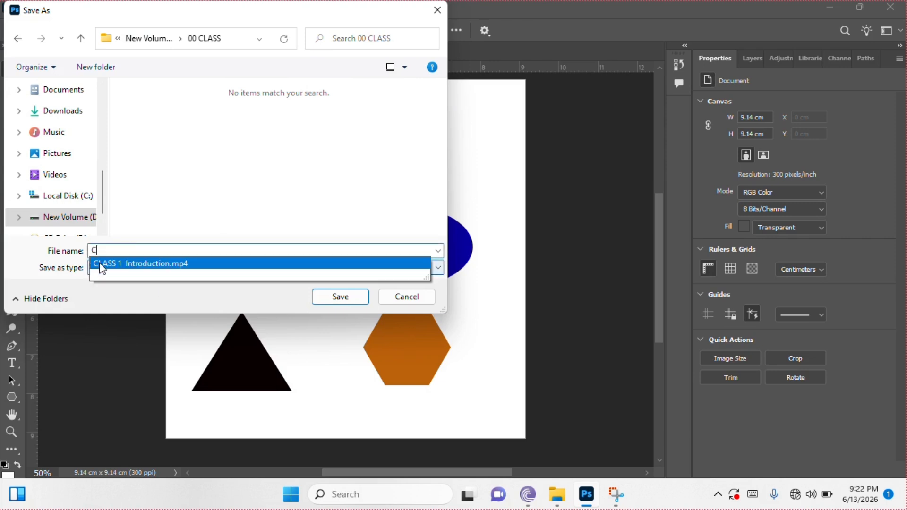
type("2")
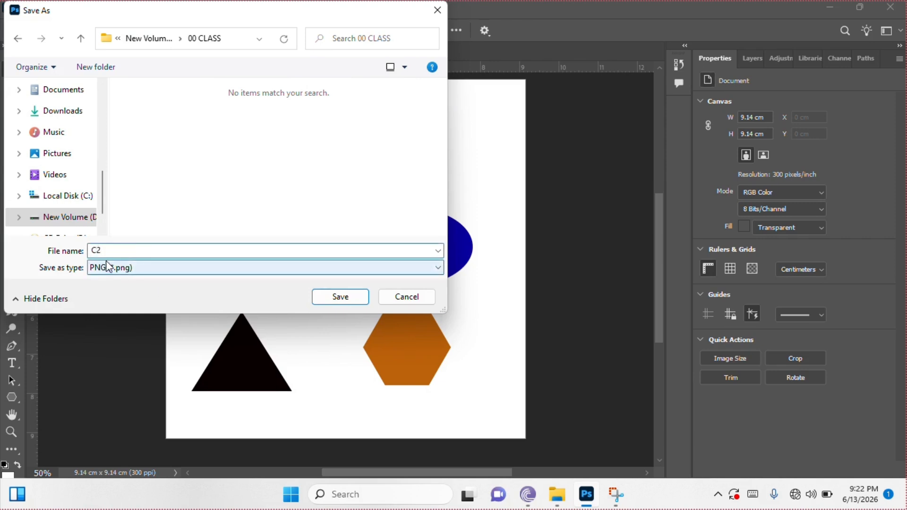
left_click(345, 304)
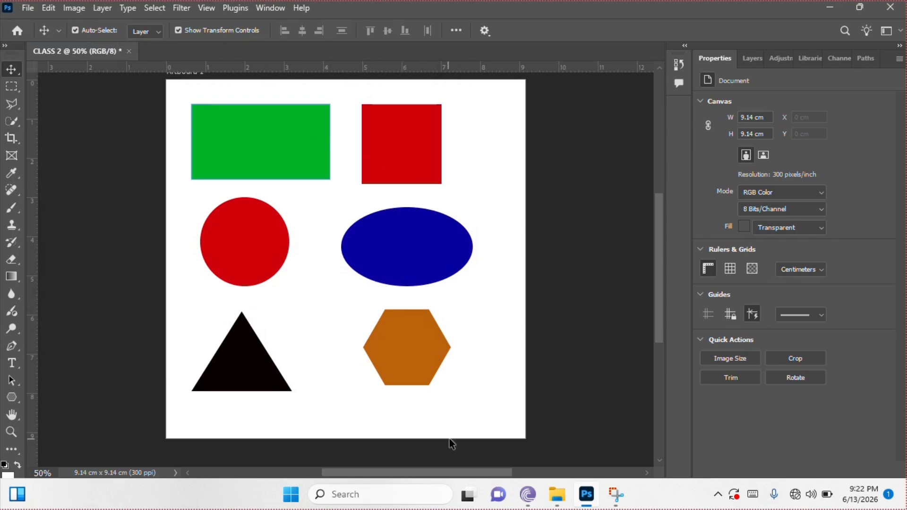
- Switch to the Adobe Photoshop 2026 window of File Explorer and open the 00 CLASS folder on New Volume (D:)
mouse_move(557, 495)
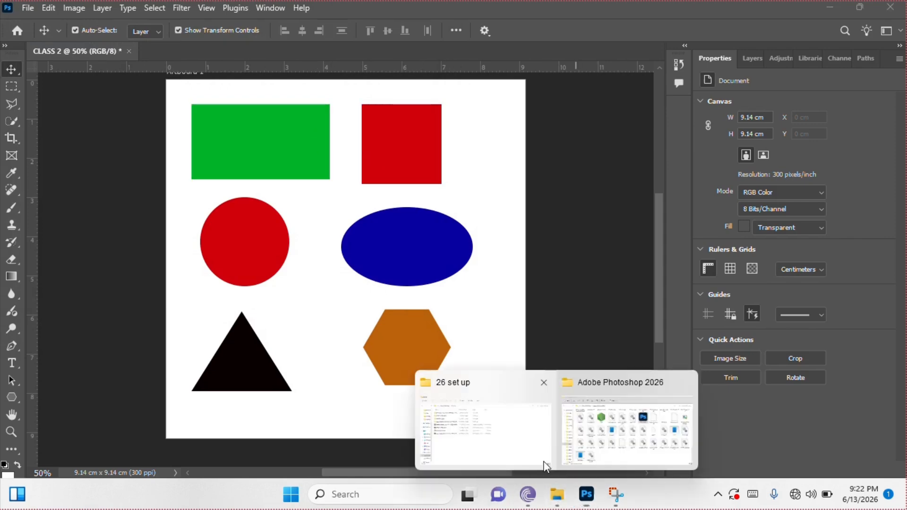
left_click(596, 455)
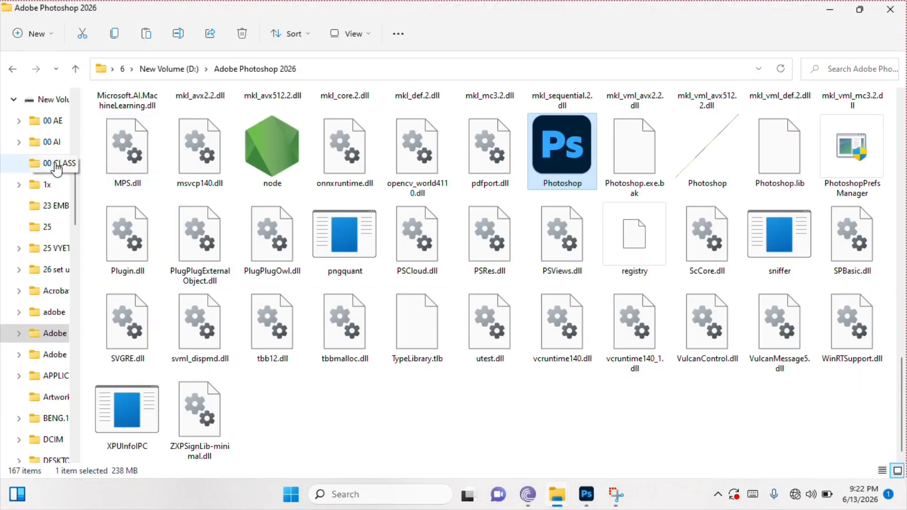
left_click(57, 166)
- Go back to the computer's drive overview and reach the 00 CLASS folder through New Volume (D:)
scroll(59, 142, "up", 3)
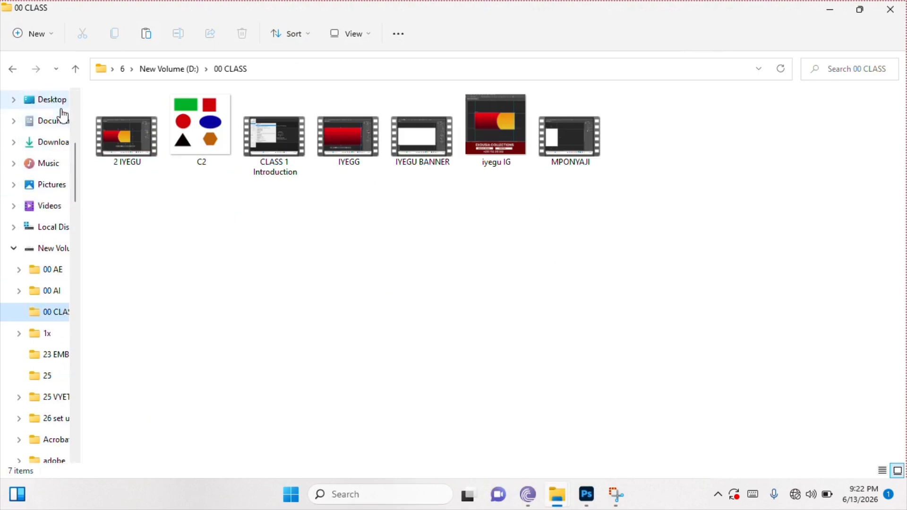
scroll(57, 123, "up", 1)
left_click(47, 107)
left_click(365, 219)
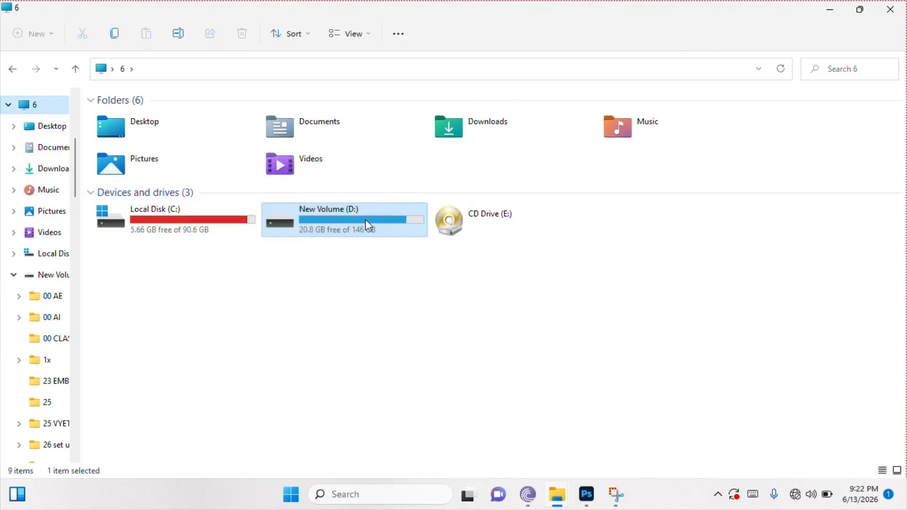
double_click(365, 219)
left_click(162, 165)
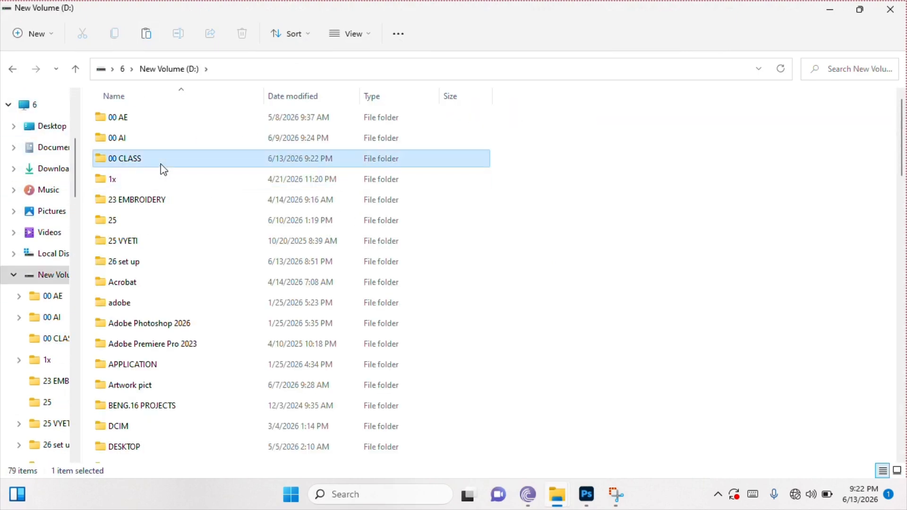
double_click(314, 159)
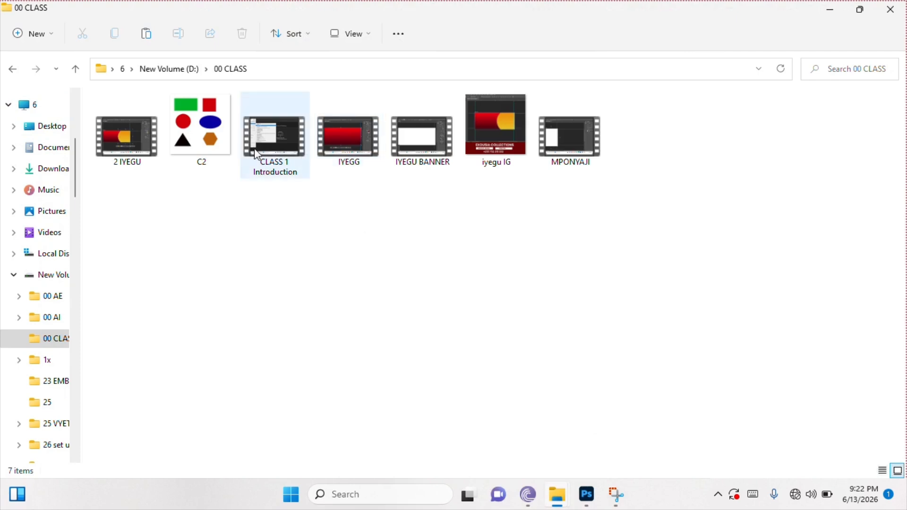
- View the exported C2 image in a maximised image viewer to check its shapes, and close the viewer
double_click(216, 143)
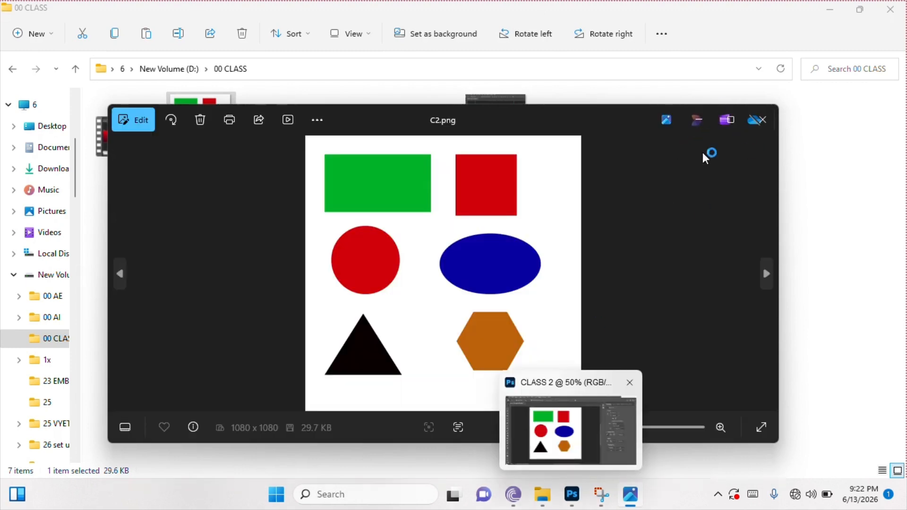
left_click(733, 121)
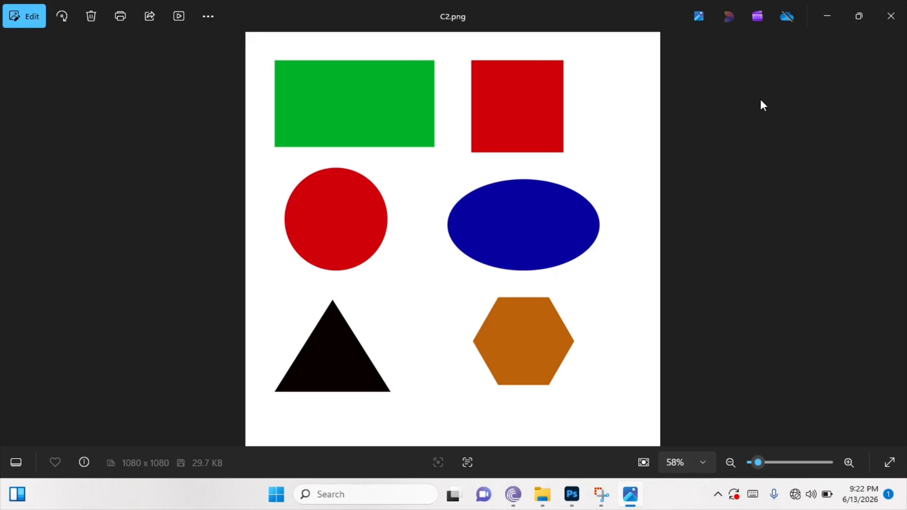
left_click(894, 29)
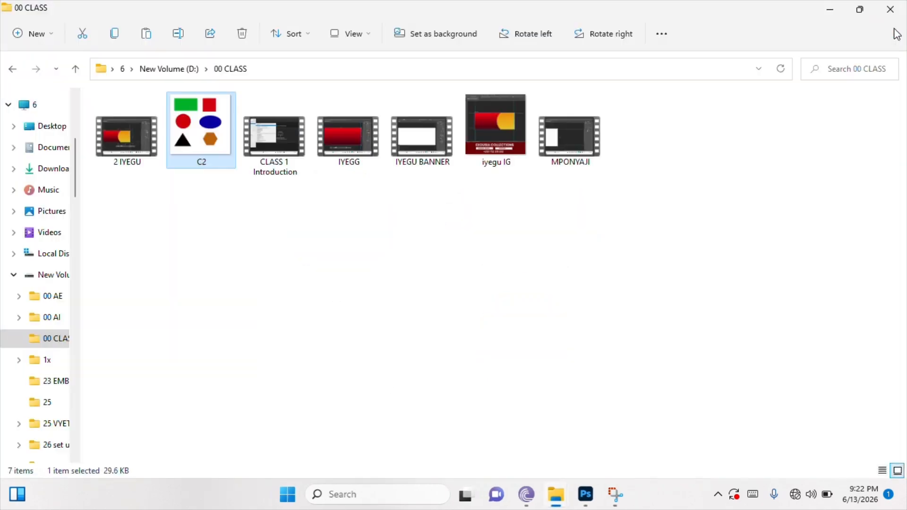